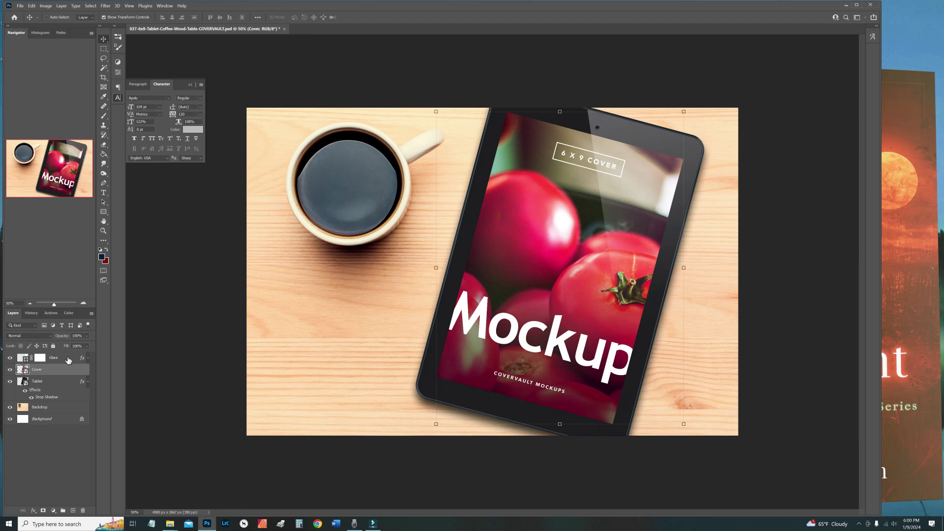
Step: Open the Cover layer's smart object to view the artwork it contains, and close it again
{"action": "double_click", "coordinate": [26, 373]}
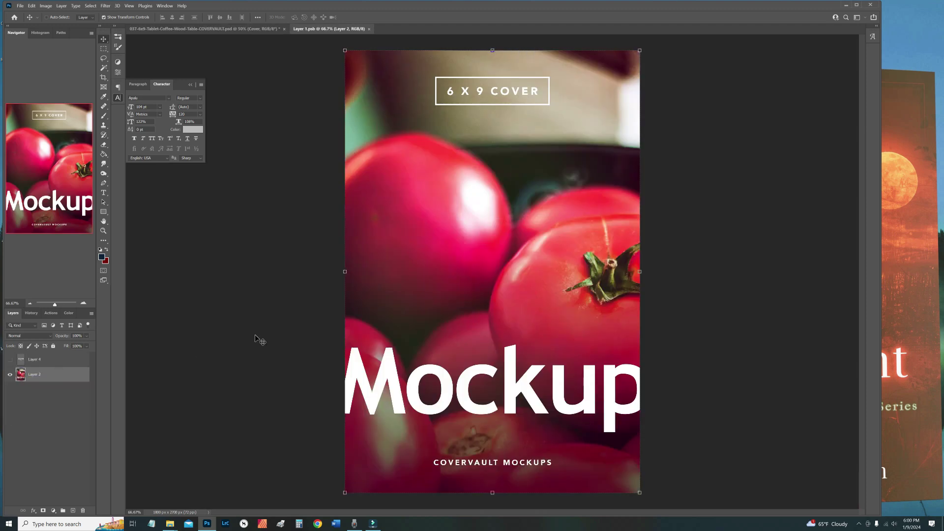
{"action": "left_click", "coordinate": [369, 29]}
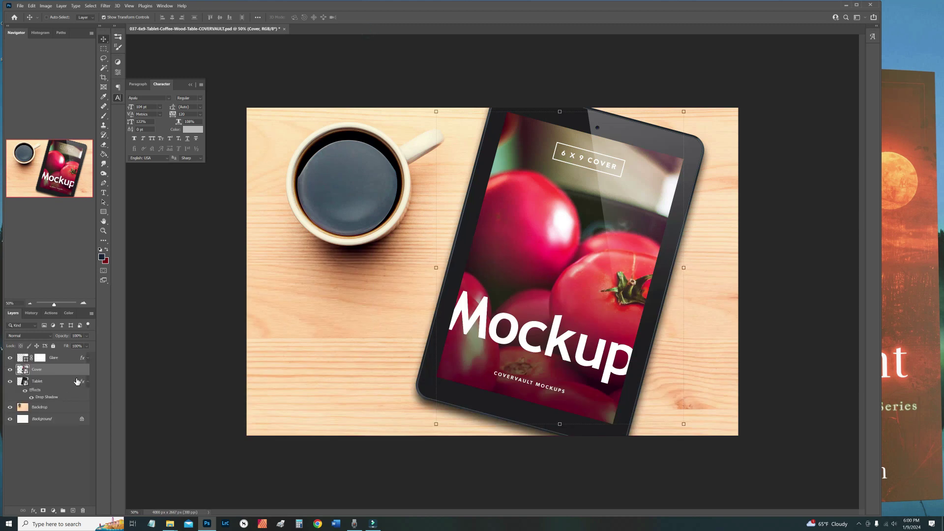
Step: Compare the tablet with and without the Glare layer, and delete that layer
{"action": "left_click", "coordinate": [69, 359]}
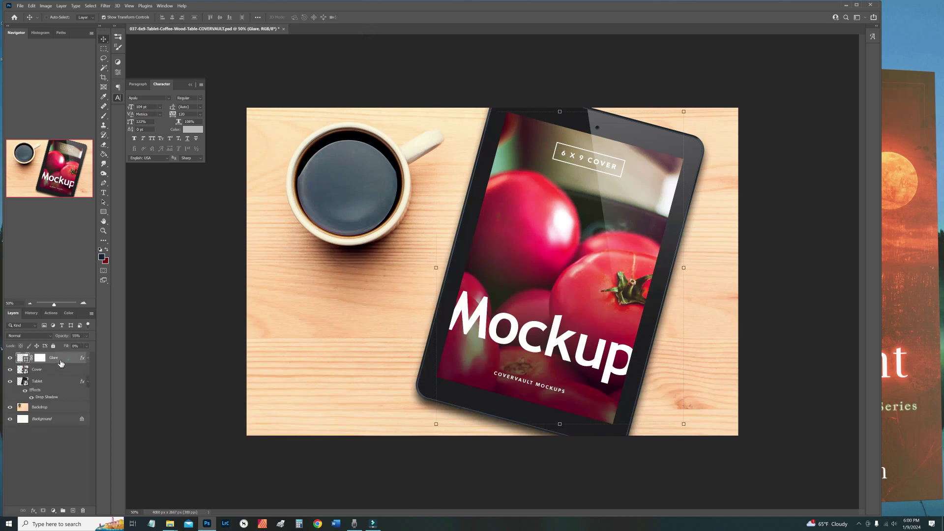
{"action": "left_click", "coordinate": [10, 358]}
{"action": "left_click", "coordinate": [10, 359]}
{"action": "left_click", "coordinate": [10, 359]}
{"action": "left_click", "coordinate": [10, 361]}
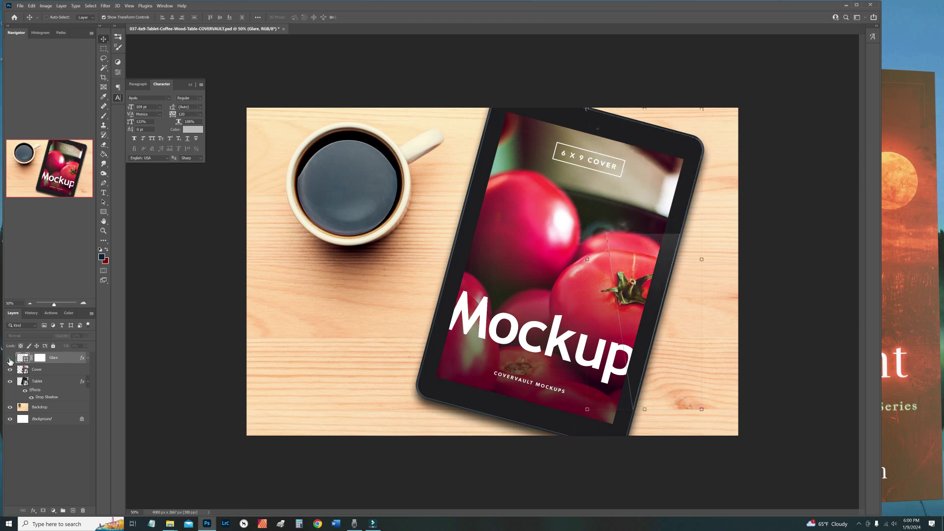
{"action": "left_click", "coordinate": [84, 510]}
{"action": "left_click", "coordinate": [427, 195]}
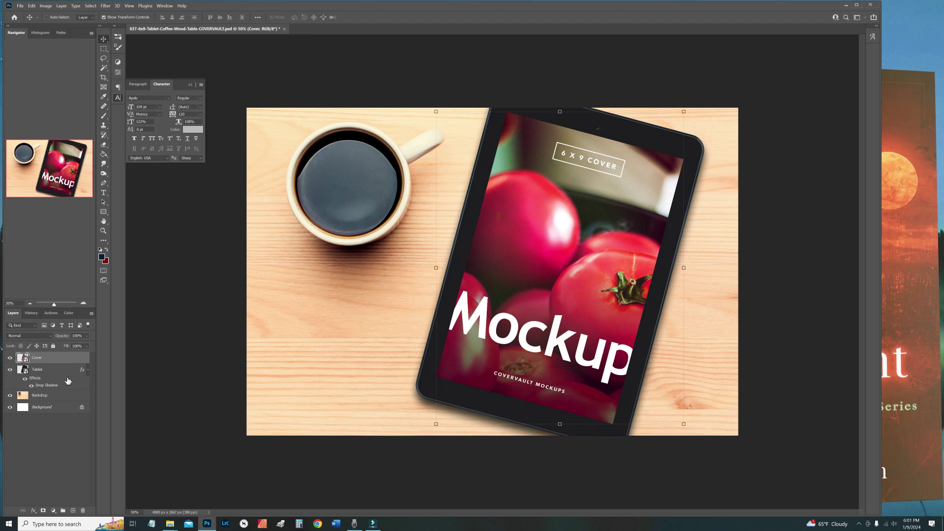
Step: Delete the Backdrop and Background layers so that only the Cover and Tablet layers are left on transparency
{"action": "left_click", "coordinate": [70, 397]}
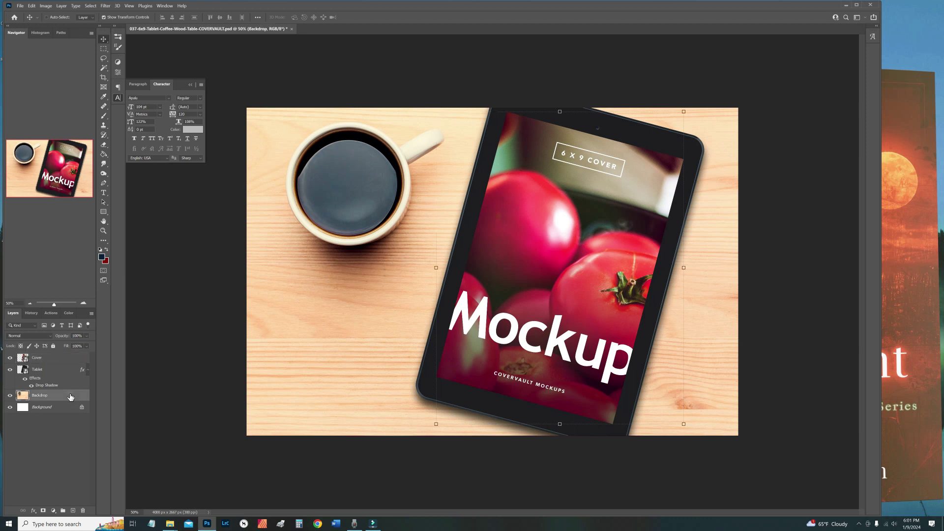
{"action": "left_click", "coordinate": [82, 510]}
{"action": "left_click", "coordinate": [424, 198]}
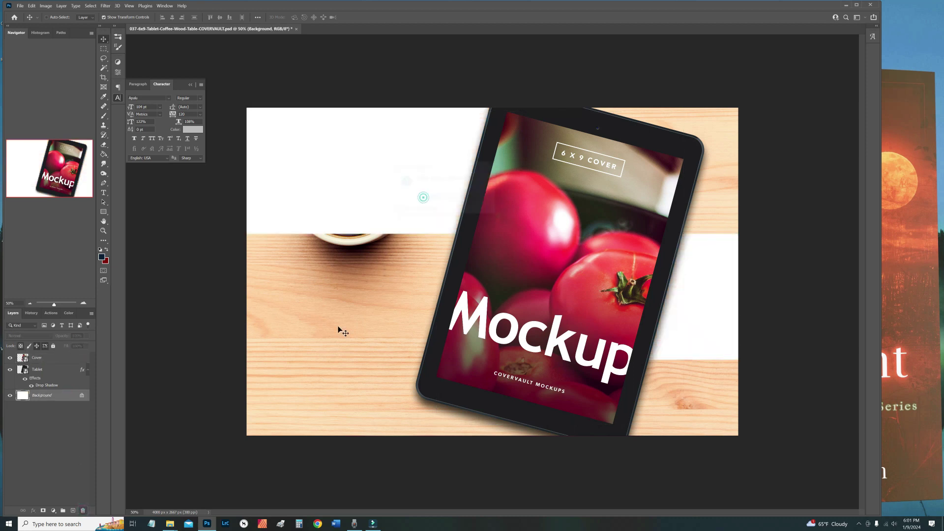
{"action": "left_click", "coordinate": [83, 509]}
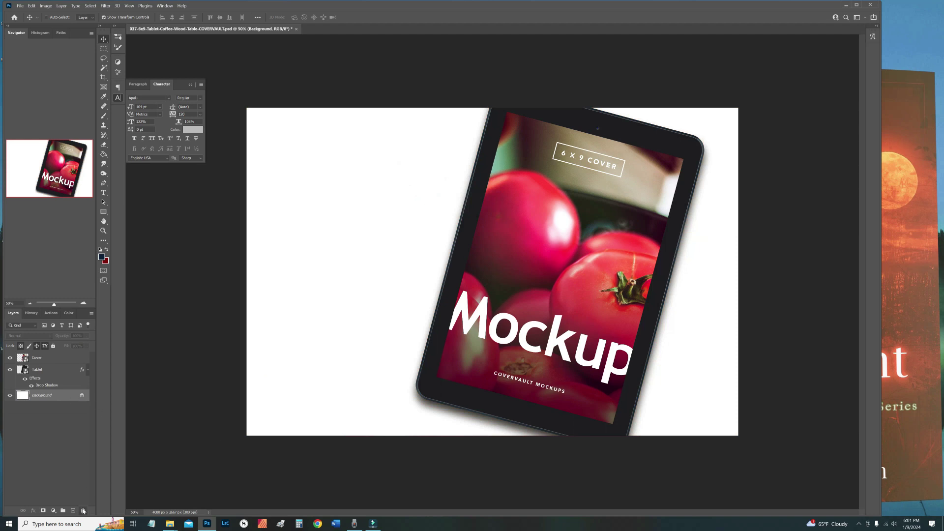
{"action": "left_click", "coordinate": [427, 197]}
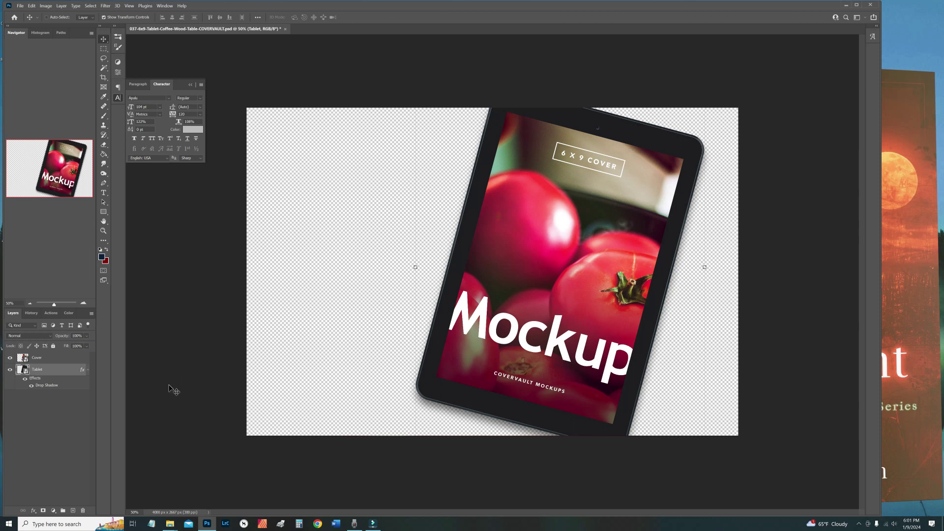
Step: Toggle the visibility of the Cover and Tablet layers in turn to examine what each one contributes
{"action": "left_click", "coordinate": [55, 360]}
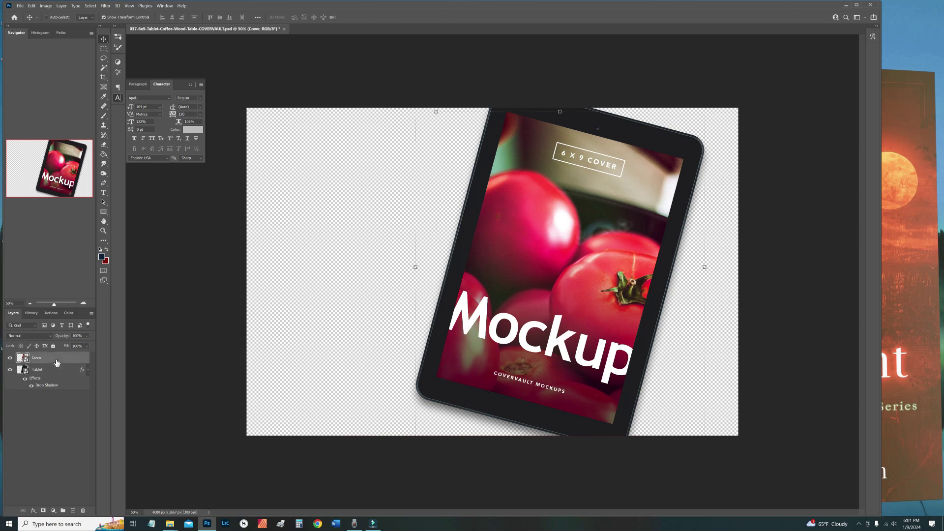
{"action": "left_click", "coordinate": [10, 360]}
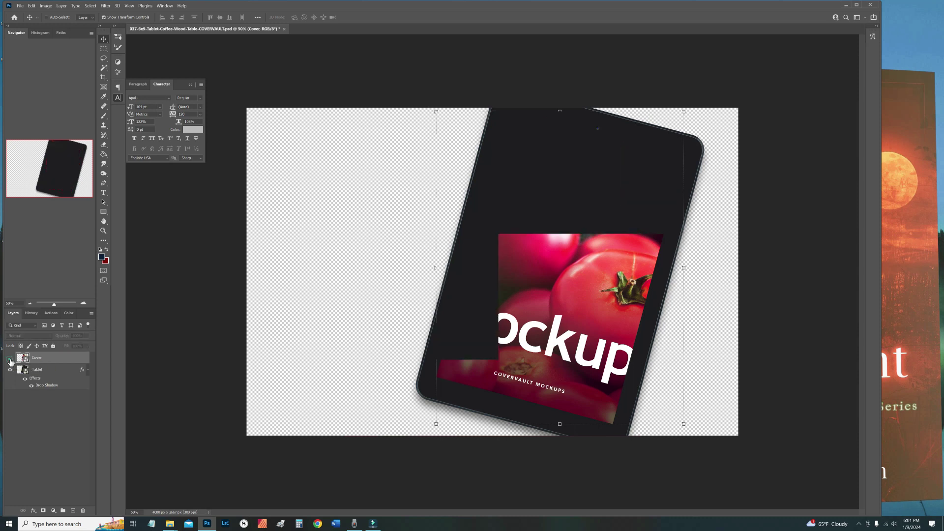
{"action": "left_click", "coordinate": [11, 361]}
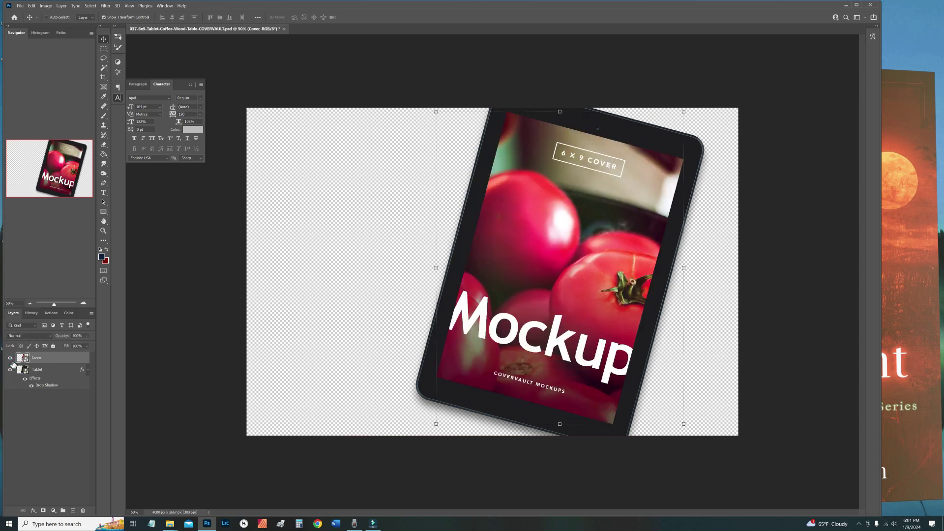
{"action": "left_click", "coordinate": [10, 370]}
{"action": "left_click", "coordinate": [10, 371]}
{"action": "left_click", "coordinate": [10, 371]}
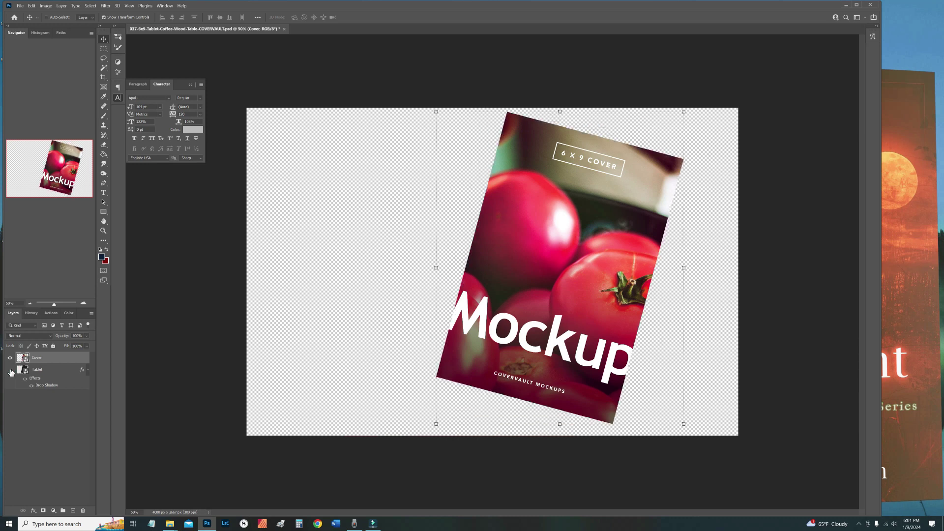
{"action": "left_click", "coordinate": [10, 371]}
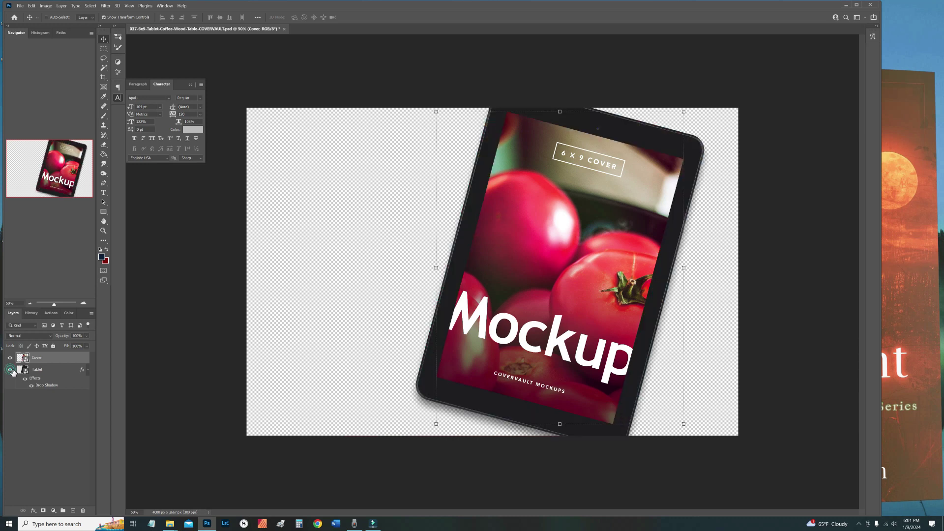
Step: Select the Cover and Tablet layers together and group them
{"action": "left_click", "coordinate": [57, 369], "text": "shift"}
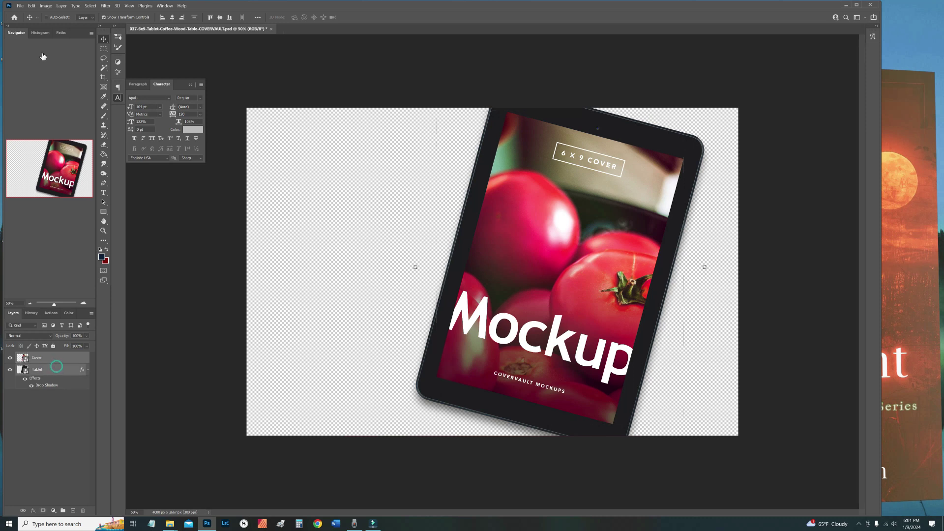
{"action": "left_click", "coordinate": [61, 6]}
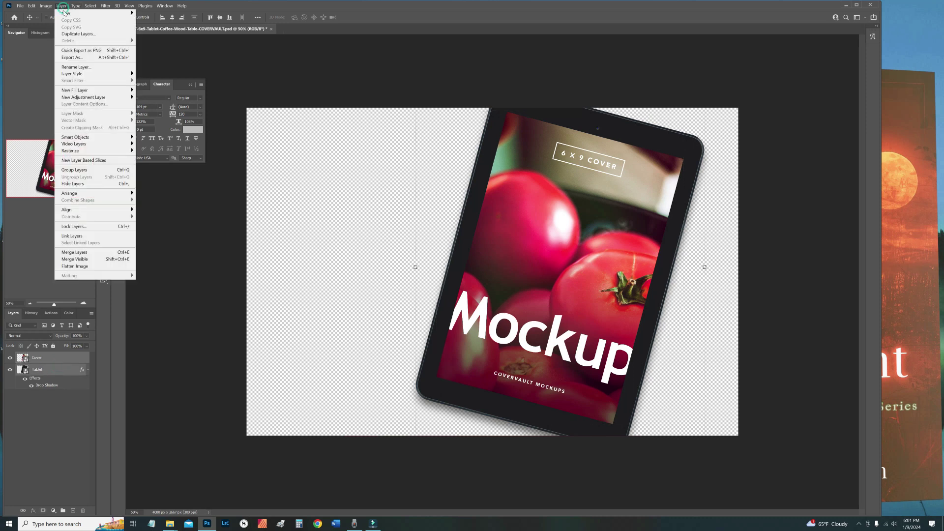
{"action": "left_click", "coordinate": [82, 170]}
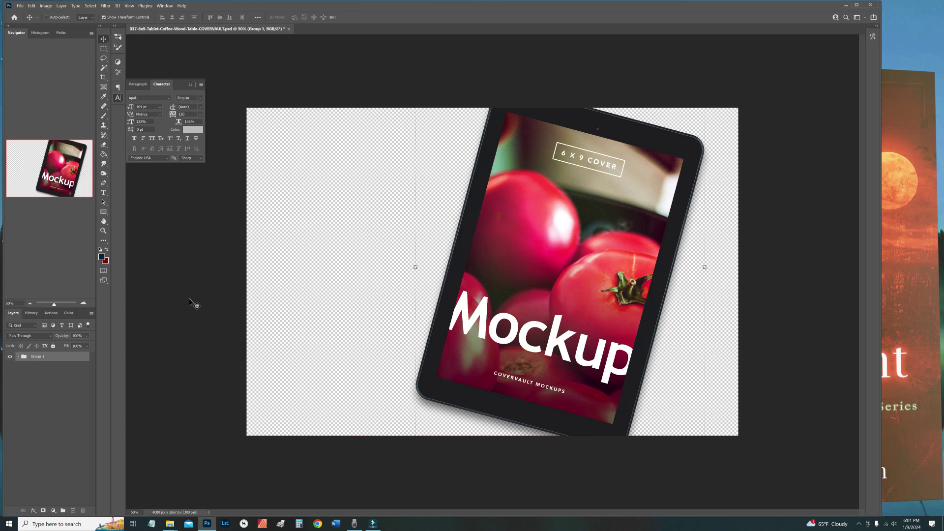
Step: Scale the tablet group down, rotate it upright by about -15.5°, and place it at the left side of the canvas
{"action": "left_click", "coordinate": [29, 303]}
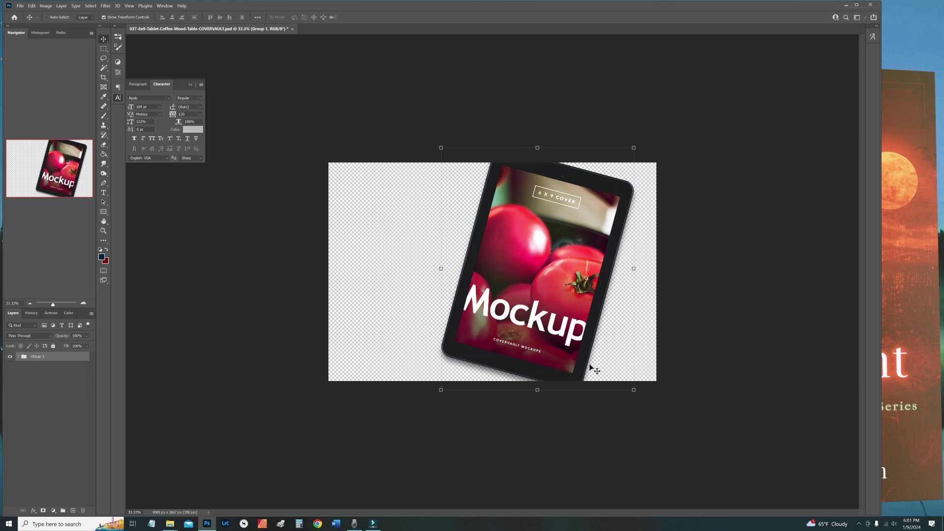
{"action": "left_click", "coordinate": [437, 143]}
{"action": "left_click_drag", "start_coordinate": [437, 144], "coordinate": [444, 216]}
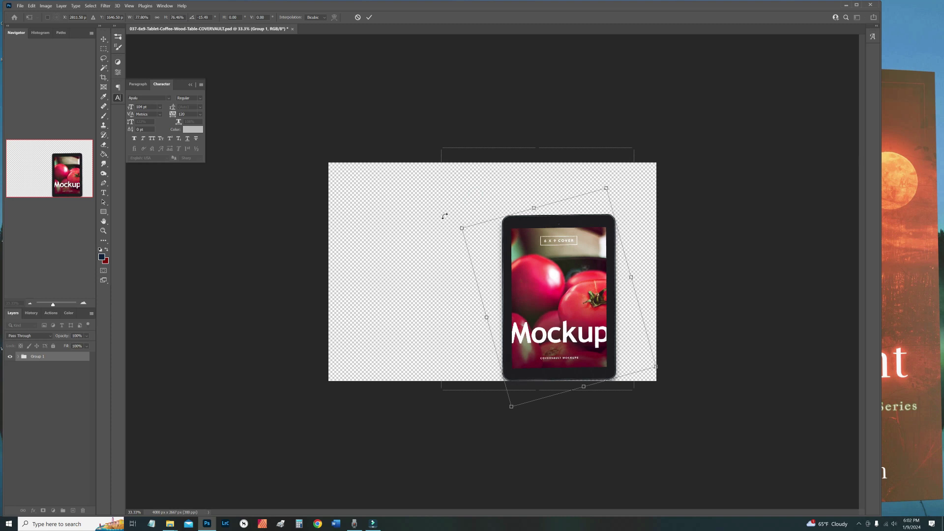
{"action": "left_click", "coordinate": [369, 17]}
{"action": "left_click_drag", "start_coordinate": [522, 335], "coordinate": [370, 309]}
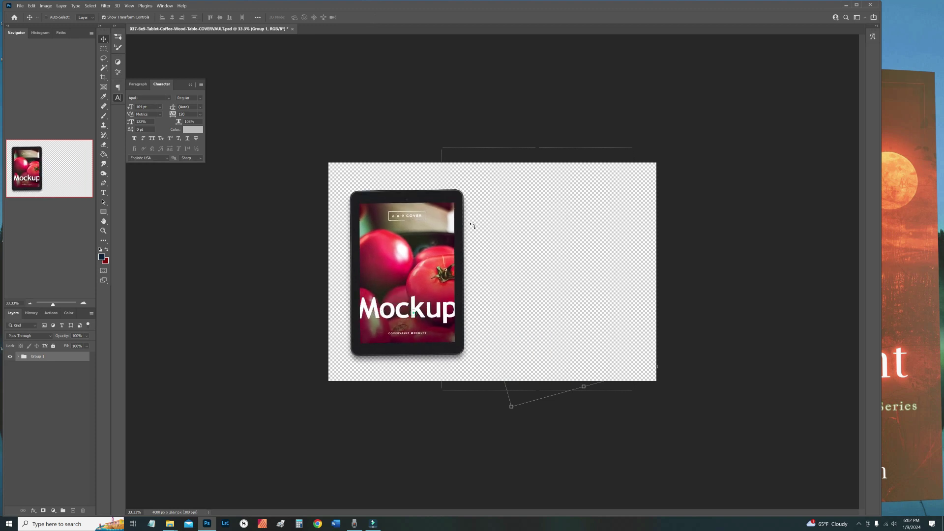
{"action": "left_click_drag", "start_coordinate": [469, 185], "coordinate": [470, 186]}
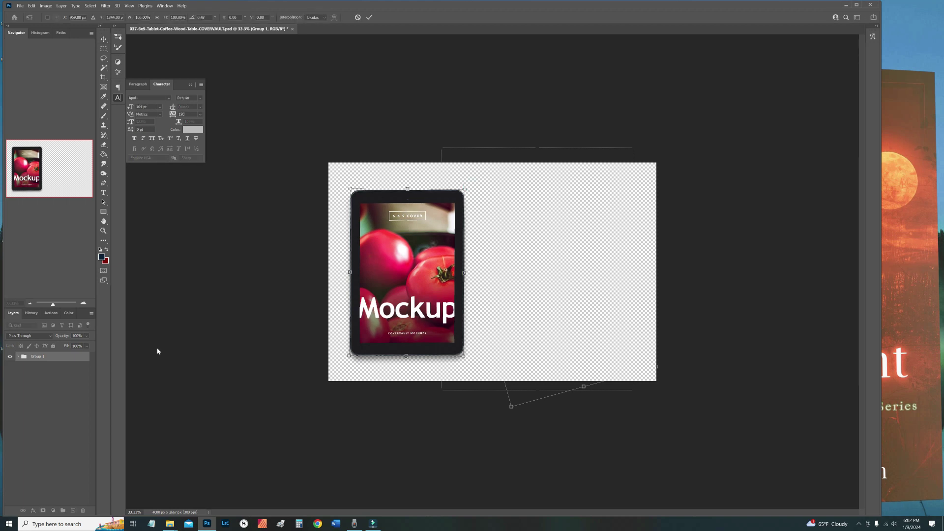
{"action": "key", "text": "Escape"}
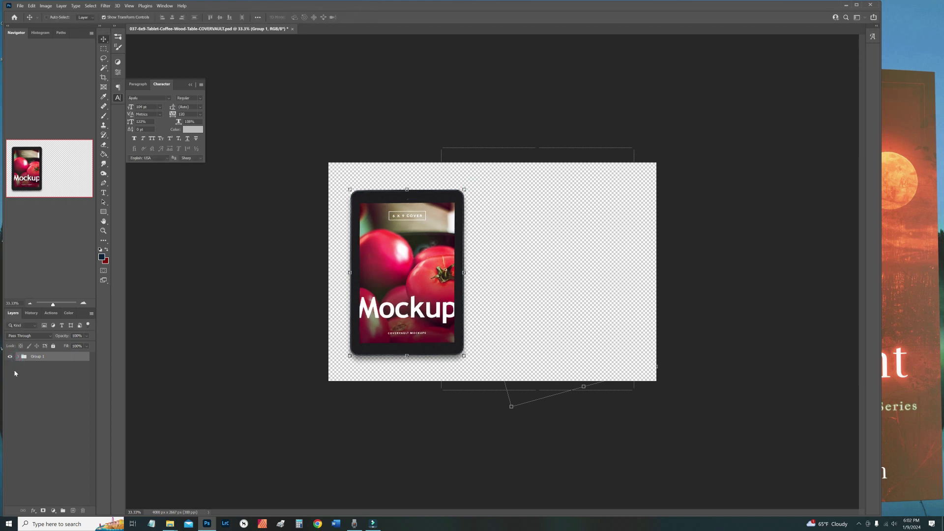
Step: Compare the tablet with and without its Drop Shadow effect inside the group, leave the shadow hidden, and collapse the group
{"action": "left_click", "coordinate": [19, 357]}
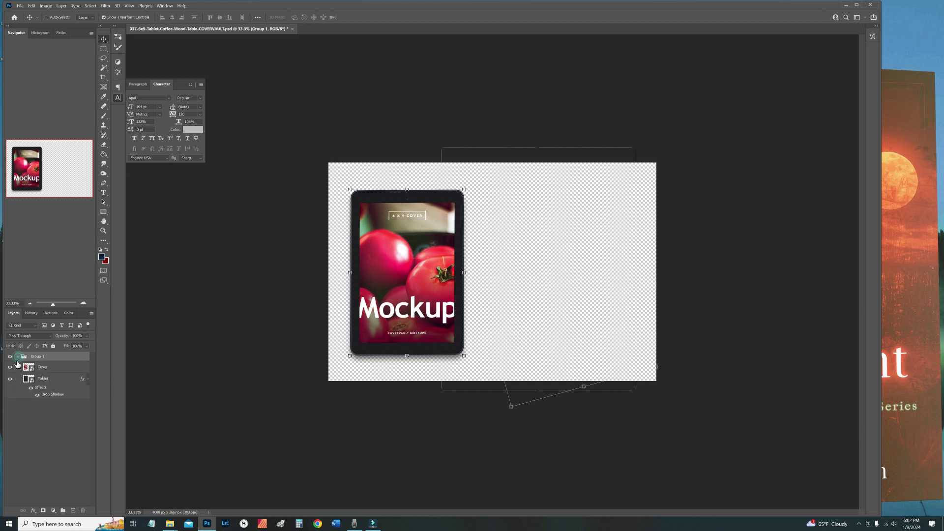
{"action": "left_click", "coordinate": [37, 395]}
{"action": "left_click", "coordinate": [37, 395]}
{"action": "left_click", "coordinate": [38, 395]}
{"action": "left_click", "coordinate": [38, 395]}
{"action": "left_click", "coordinate": [37, 395]}
{"action": "left_click", "coordinate": [37, 396]}
{"action": "left_click", "coordinate": [37, 395]}
{"action": "left_click", "coordinate": [37, 395]}
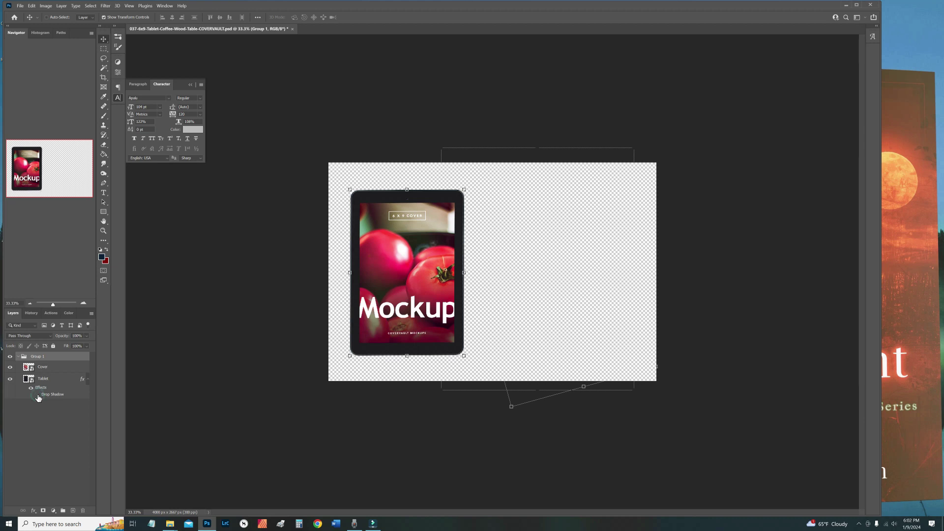
{"action": "left_click", "coordinate": [38, 396]}
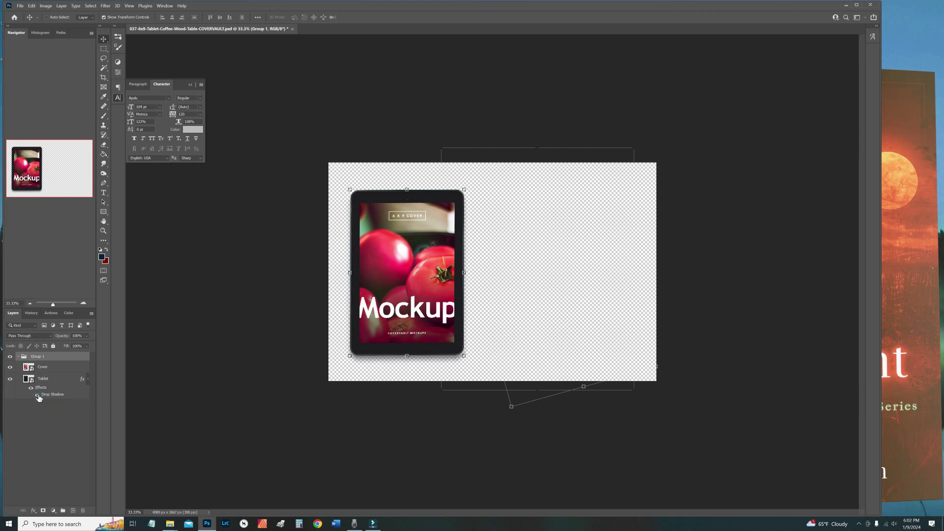
{"action": "left_click", "coordinate": [39, 397]}
{"action": "left_click", "coordinate": [39, 398]}
{"action": "left_click", "coordinate": [40, 397]}
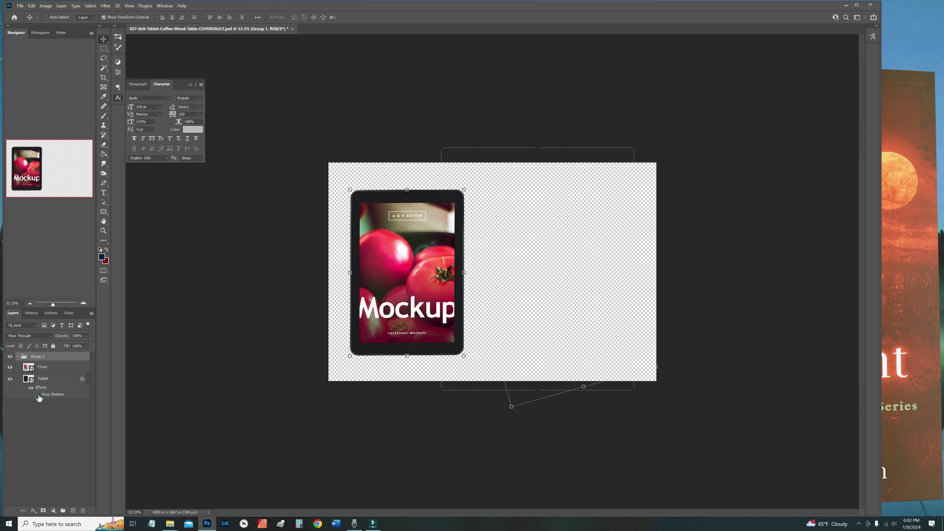
{"action": "left_click", "coordinate": [18, 357]}
Step: Save the document as a Photoshop file named easyereader in the Book mockups folder, with Maximize Compatibility on
{"action": "left_click", "coordinate": [21, 7]}
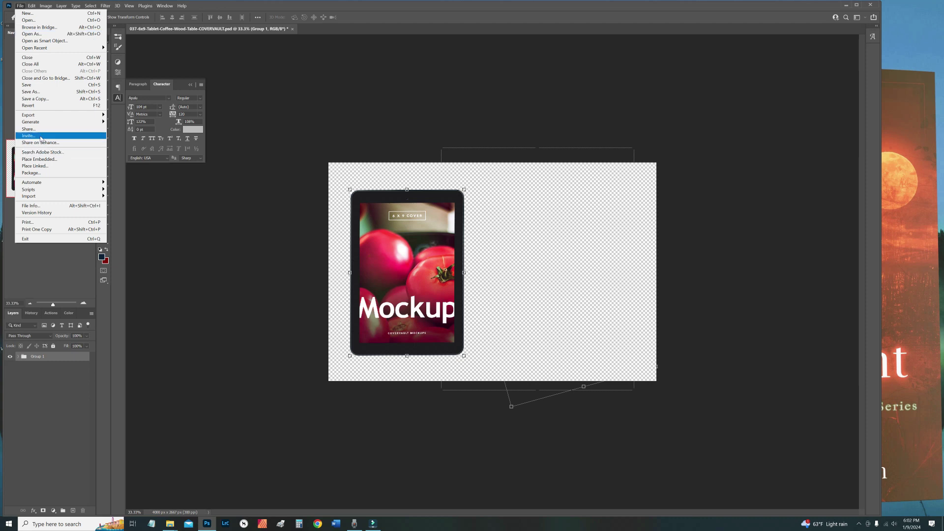
{"action": "left_click", "coordinate": [38, 91]}
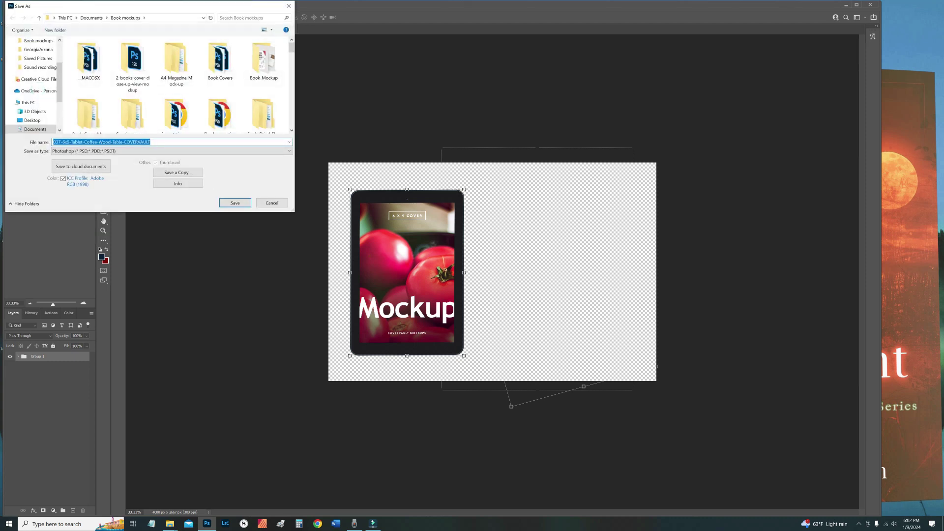
{"action": "type", "text": "easyereader"}
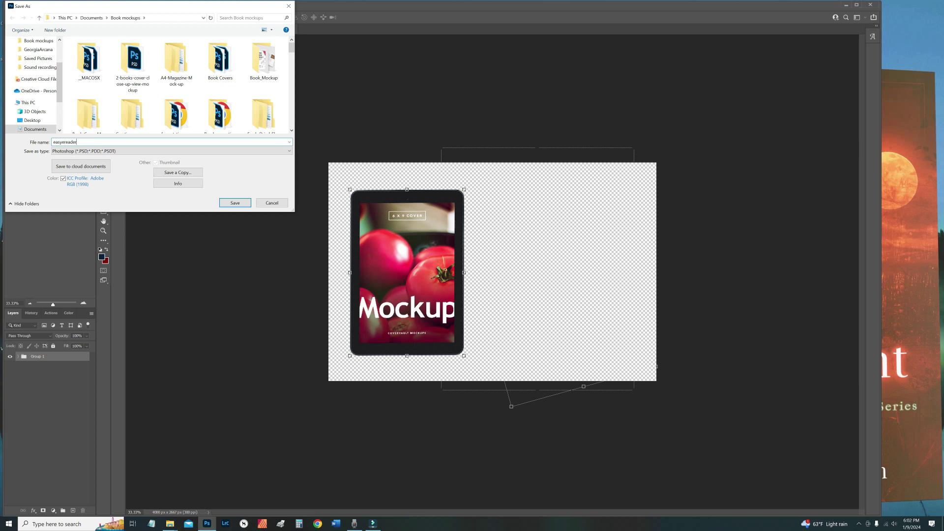
{"action": "left_click", "coordinate": [235, 203]}
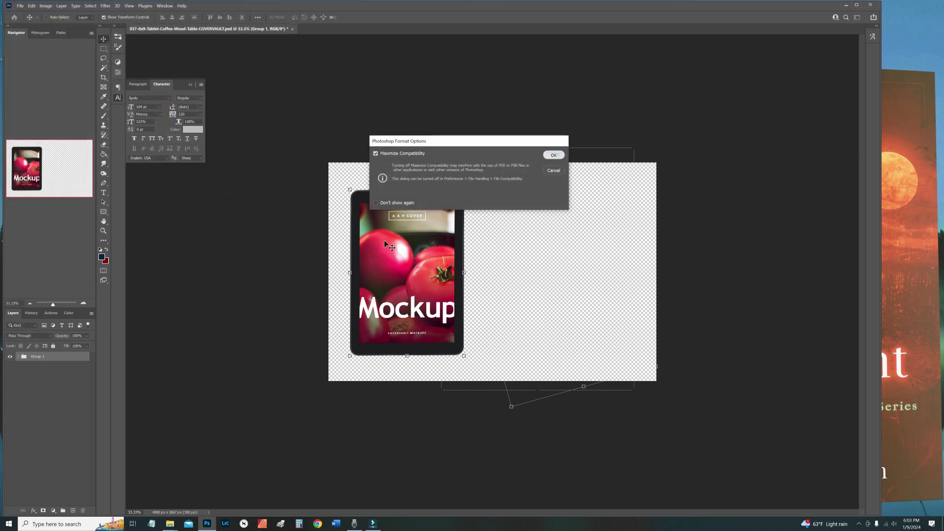
{"action": "left_click", "coordinate": [554, 155]}
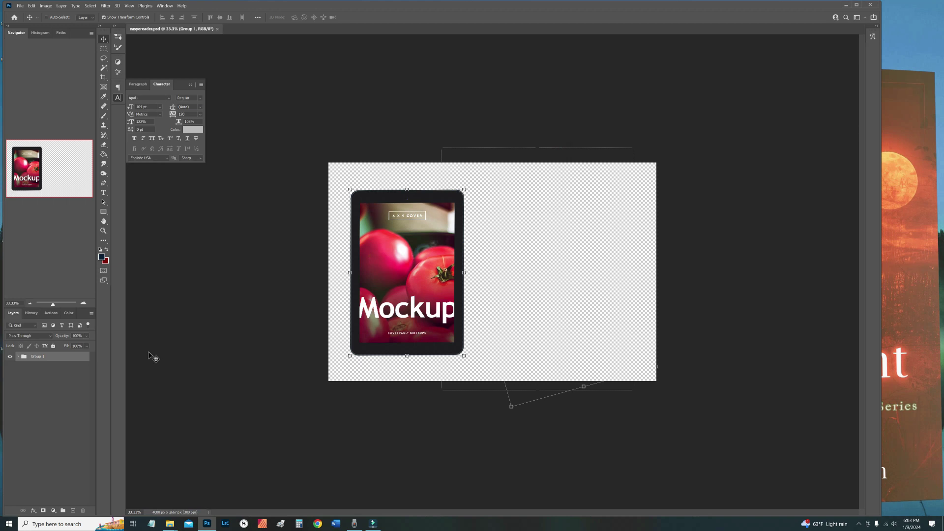
Step: Turn the Tablet layer's Drop Shadow back on and merge the group into a single layer
{"action": "left_click", "coordinate": [18, 356]}
{"action": "left_click", "coordinate": [38, 396]}
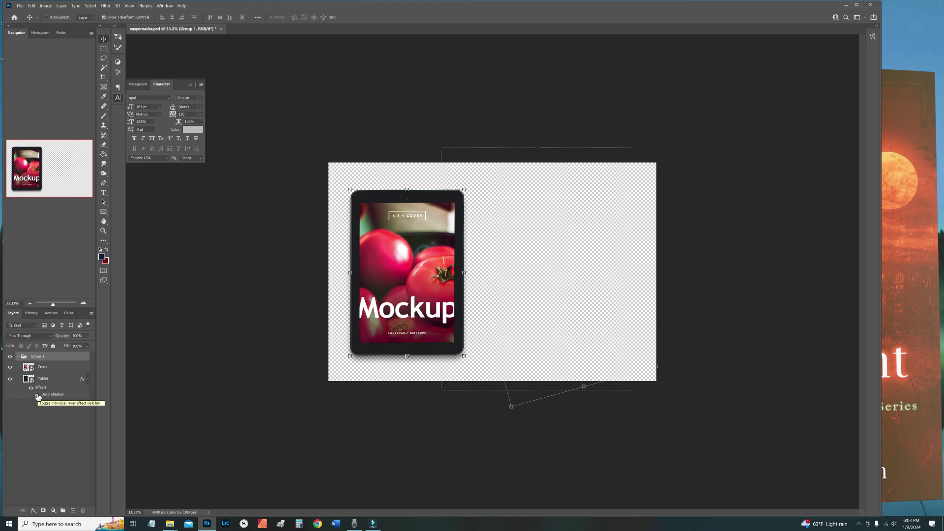
{"action": "right_click", "coordinate": [66, 359]}
{"action": "left_click", "coordinate": [101, 297]}
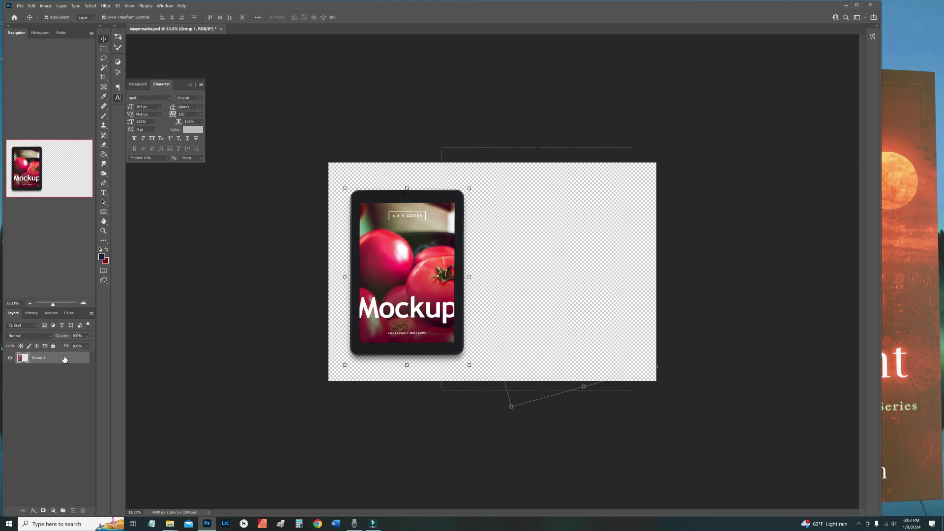
Step: Save the merged tablet as a PNG named easyereader in the Book mockups folder, using the large file size option
{"action": "key", "text": "ctrl+shift+s"}
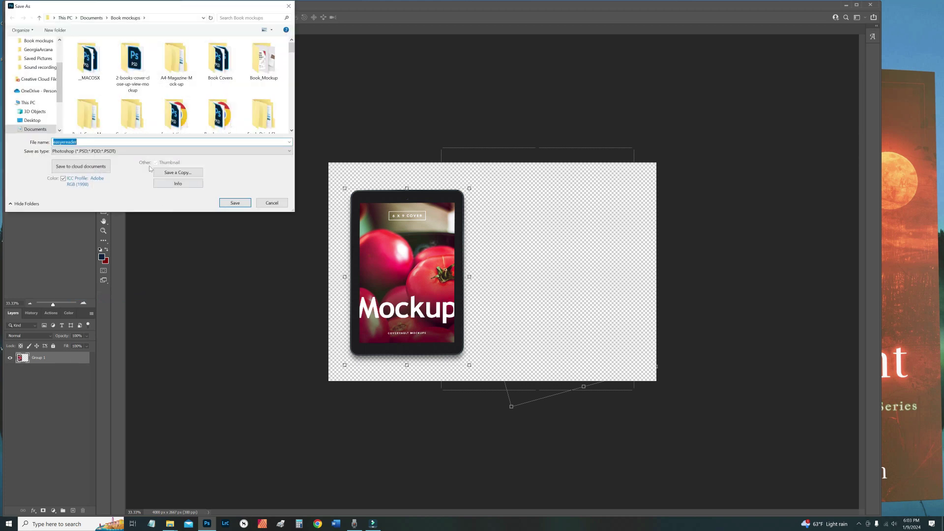
{"action": "left_click", "coordinate": [103, 151]}
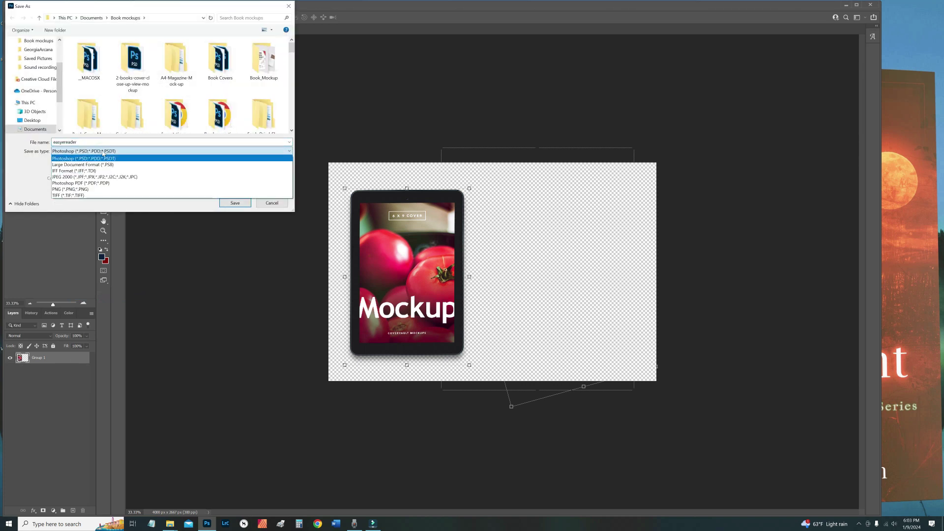
{"action": "left_click", "coordinate": [78, 190]}
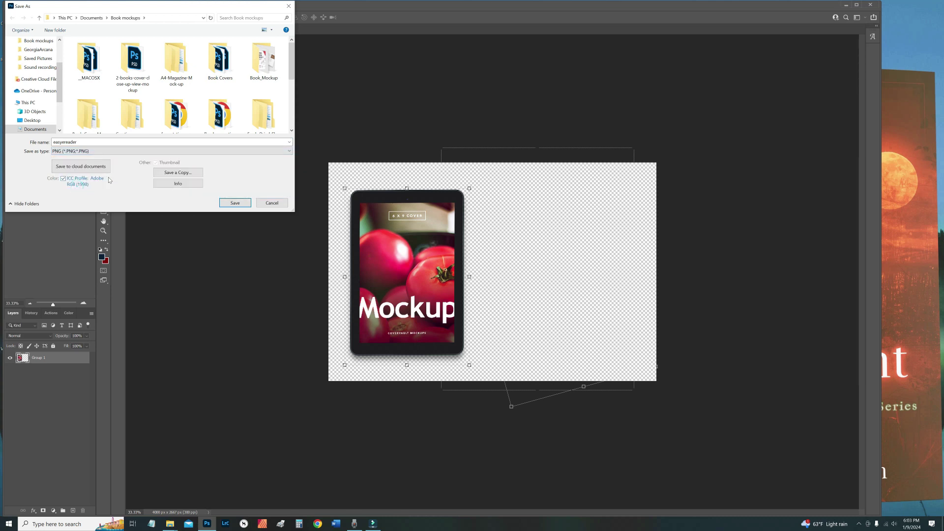
{"action": "left_click", "coordinate": [235, 203]}
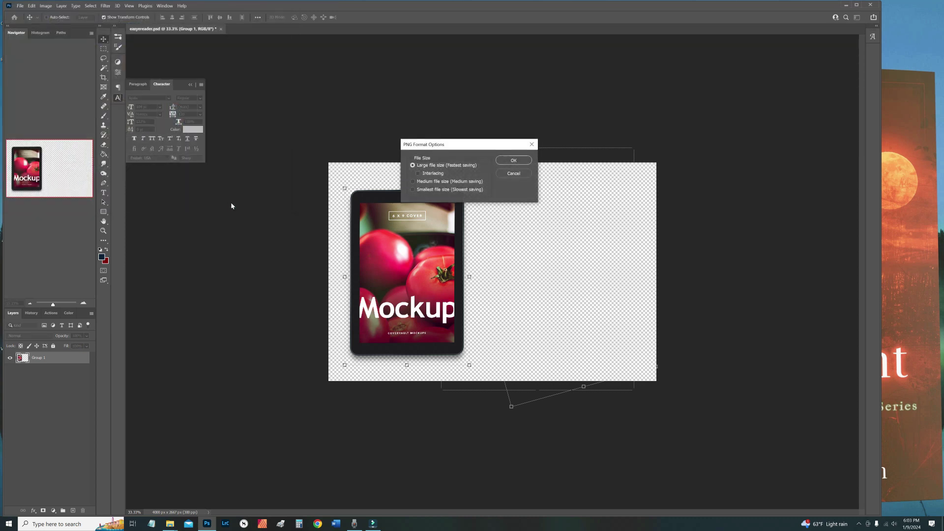
{"action": "left_click", "coordinate": [513, 160]}
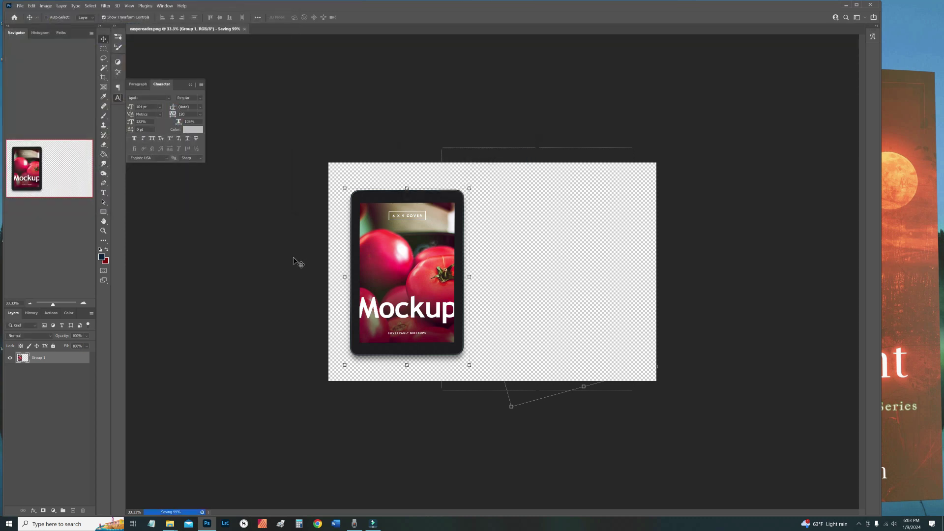
Step: Delete the Merge Group history state to restore the group with its separate Cover and Tablet layers
{"action": "left_click", "coordinate": [31, 313]}
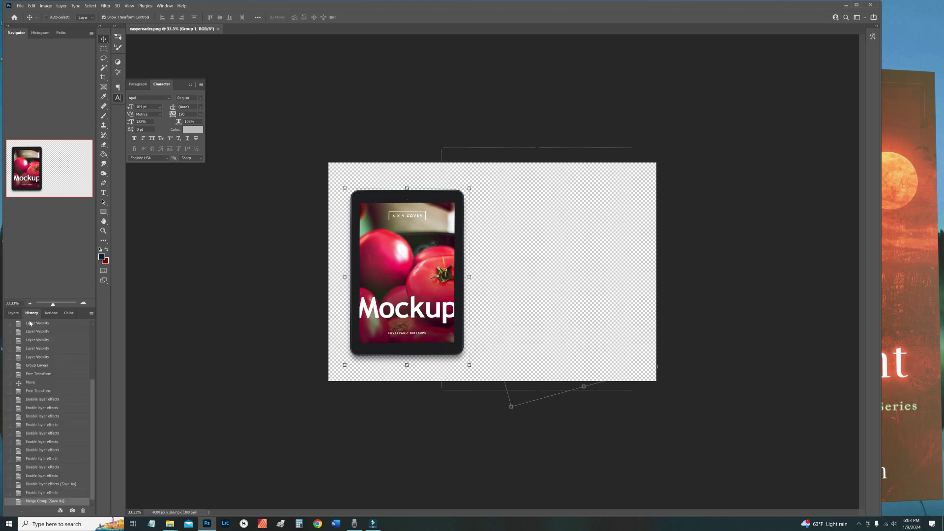
{"action": "left_click", "coordinate": [83, 510]}
{"action": "left_click", "coordinate": [432, 196]}
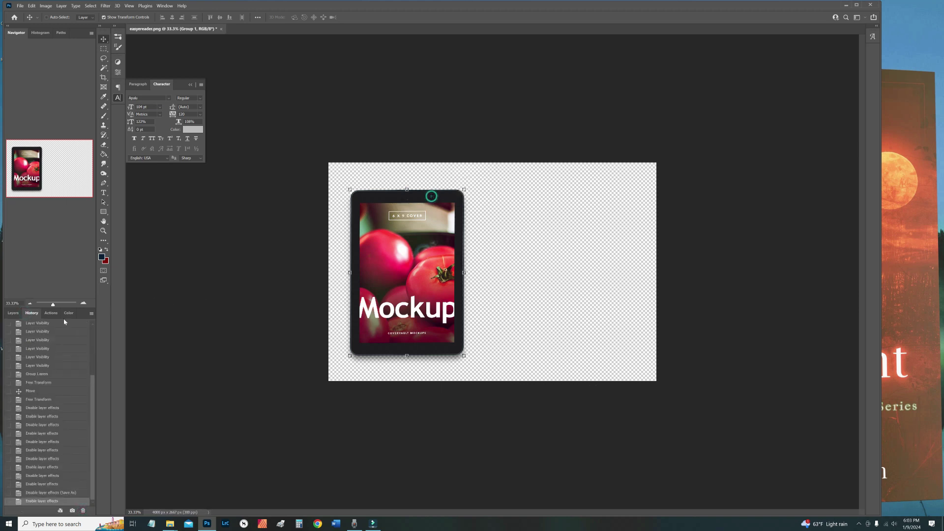
{"action": "left_click", "coordinate": [14, 312]}
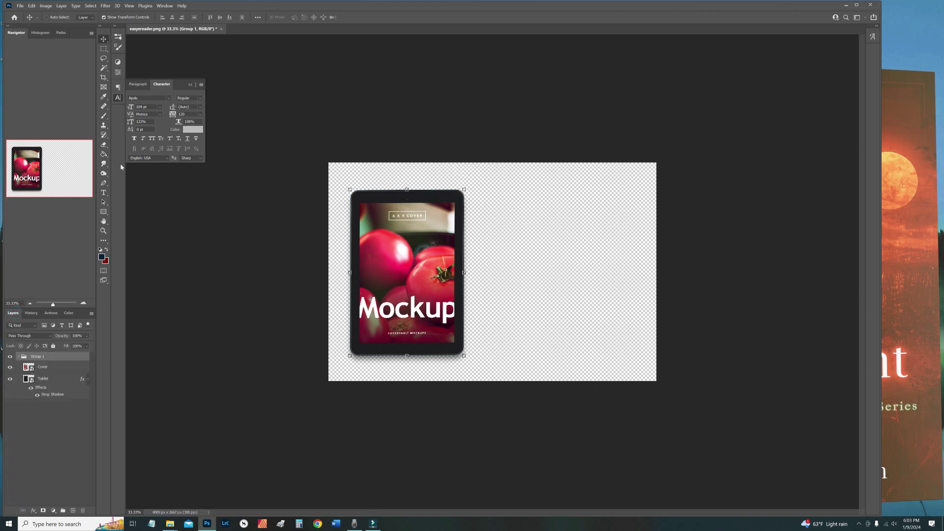
Step: Open the Alphaaccord cover image from the hamilton twins folder inside Book Stuff
{"action": "left_click", "coordinate": [84, 304]}
{"action": "left_click", "coordinate": [84, 304]}
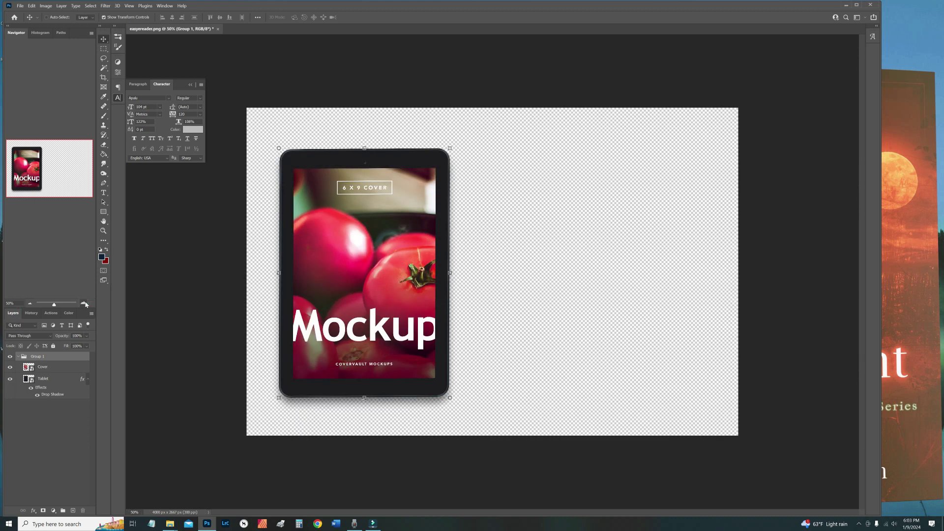
{"action": "left_click", "coordinate": [20, 5]}
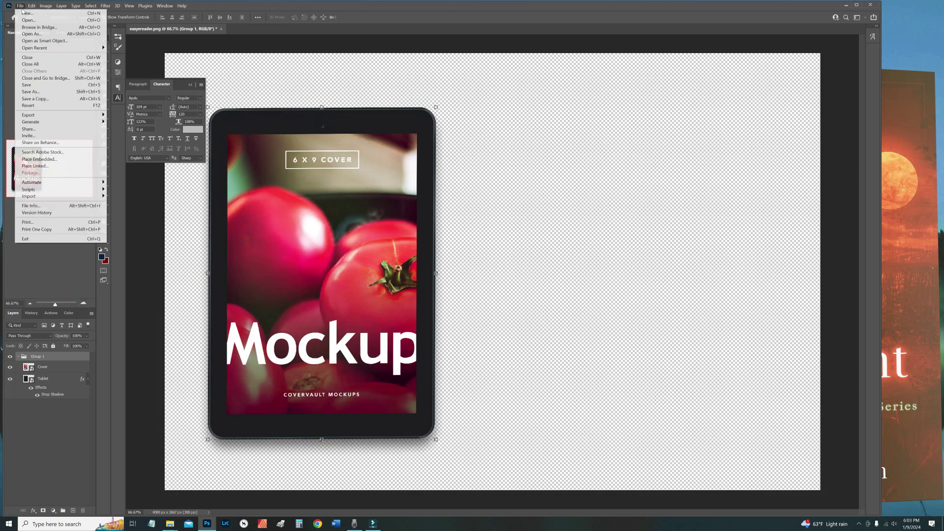
{"action": "left_click", "coordinate": [25, 21]}
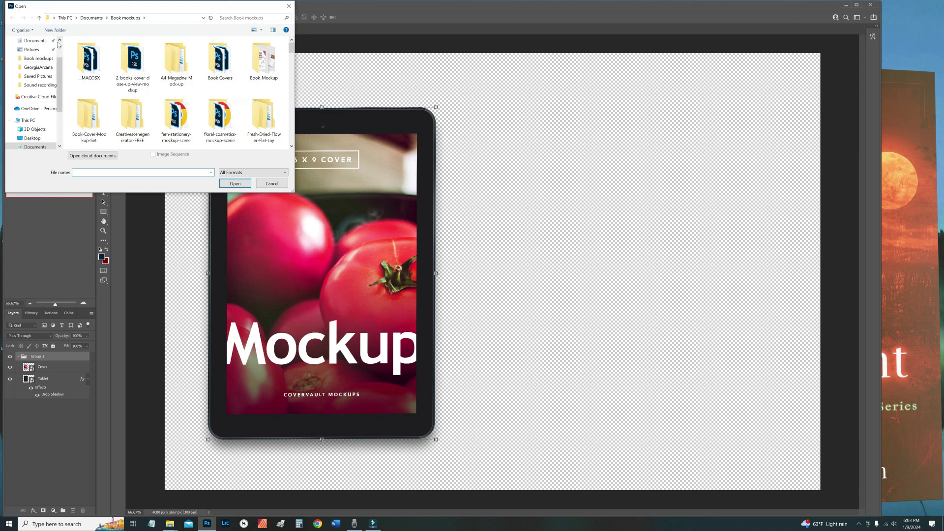
{"action": "left_click", "coordinate": [93, 20]}
{"action": "double_click", "coordinate": [229, 78]}
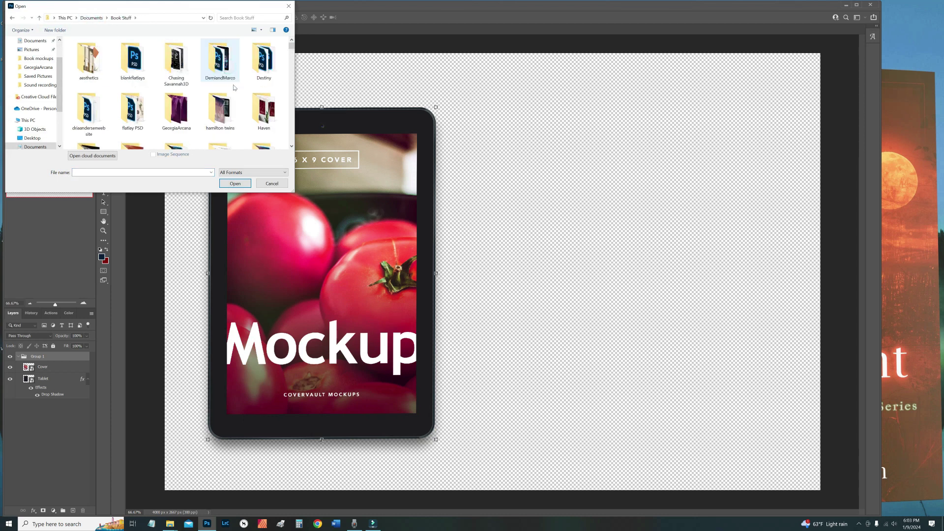
{"action": "double_click", "coordinate": [208, 115]}
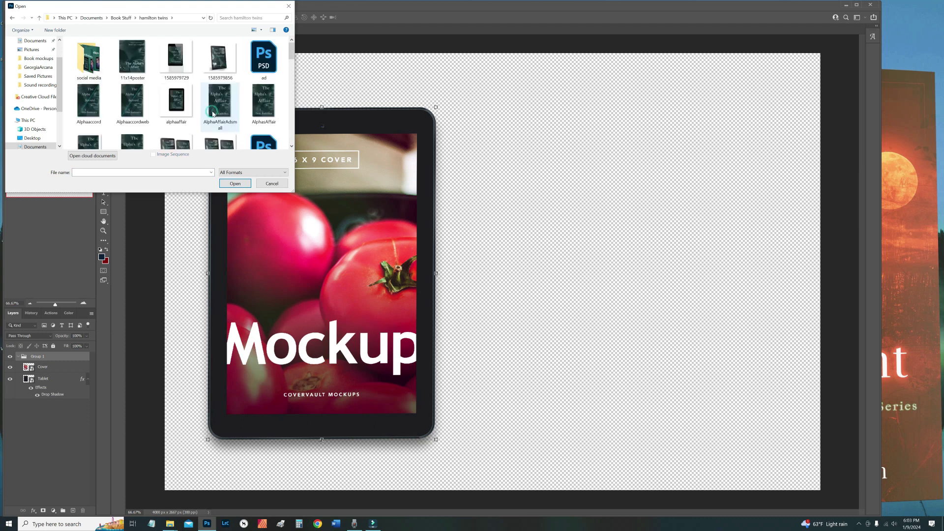
{"action": "left_click", "coordinate": [80, 106]}
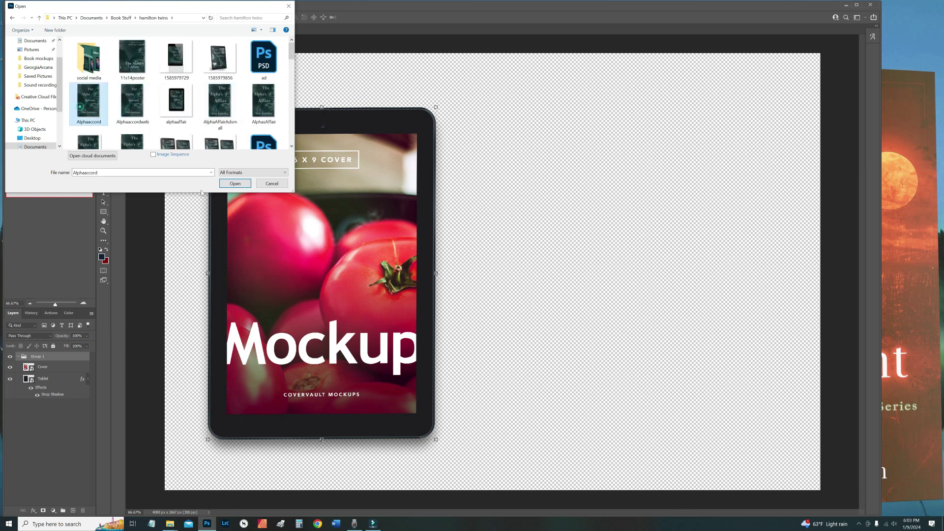
{"action": "left_click", "coordinate": [229, 183]}
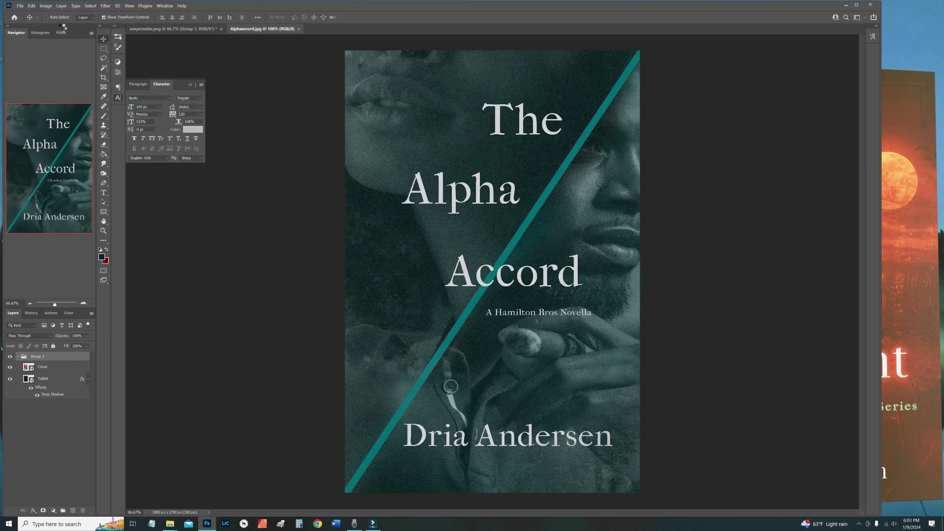
Step: Open the FireMoonlightFinal JPG cover from the GeorgiaArcana folder inside Book Stuff
{"action": "left_click", "coordinate": [31, 6]}
{"action": "left_click", "coordinate": [32, 6]}
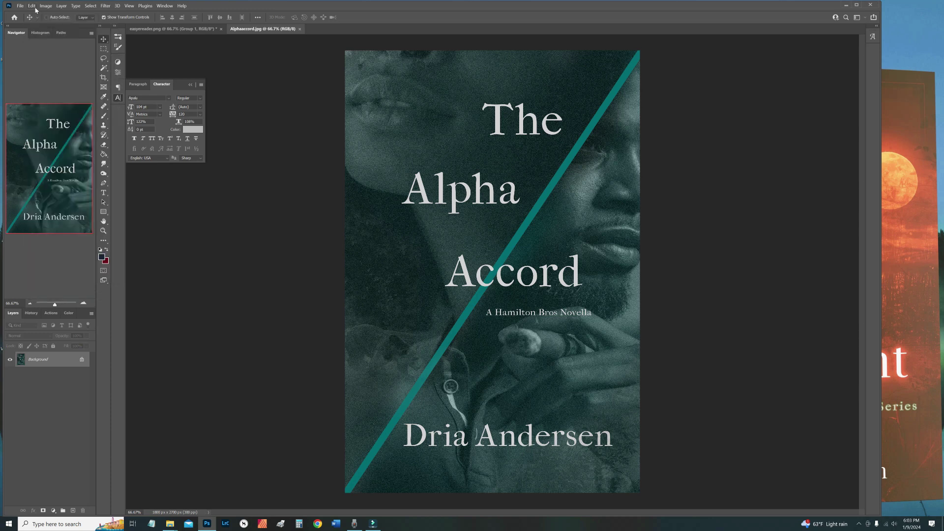
{"action": "left_click", "coordinate": [20, 6]}
{"action": "left_click", "coordinate": [30, 21]}
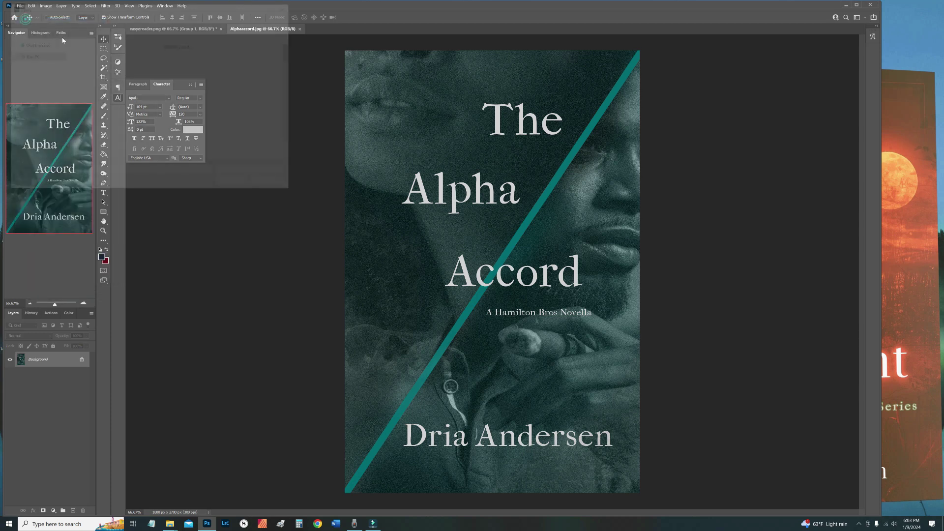
{"action": "left_click", "coordinate": [121, 18]}
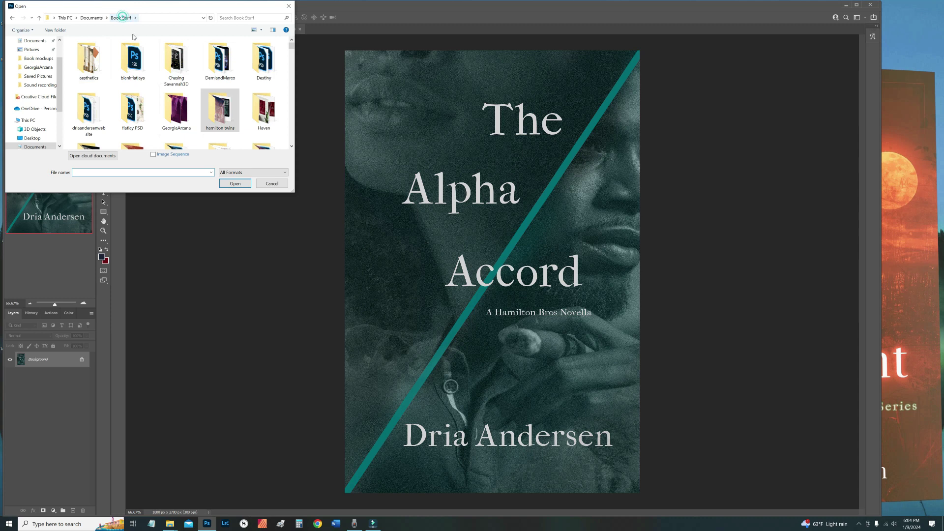
{"action": "double_click", "coordinate": [172, 116]}
{"action": "scroll", "coordinate": [174, 117], "scroll_direction": "down", "scroll_amount": 1}
{"action": "scroll", "coordinate": [174, 117], "scroll_direction": "down", "scroll_amount": 1}
{"action": "left_click", "coordinate": [224, 129]}
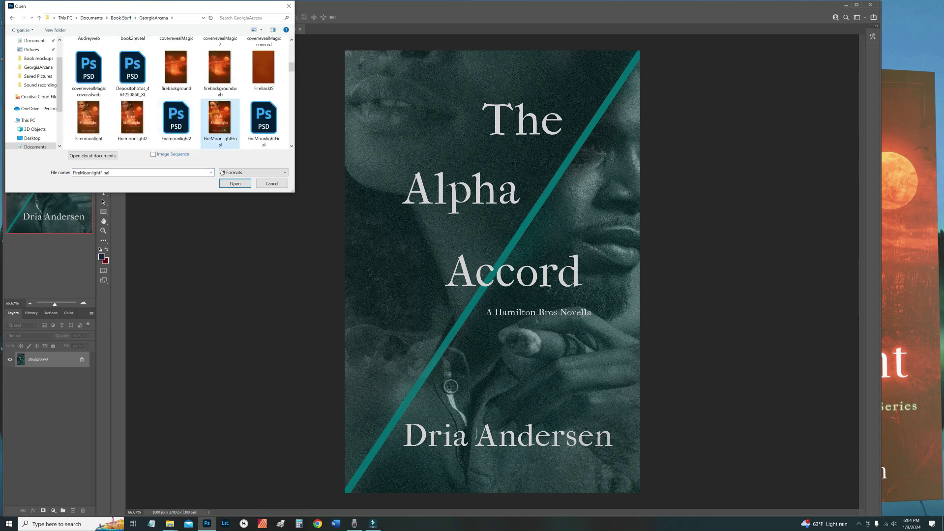
{"action": "left_click", "coordinate": [235, 183]}
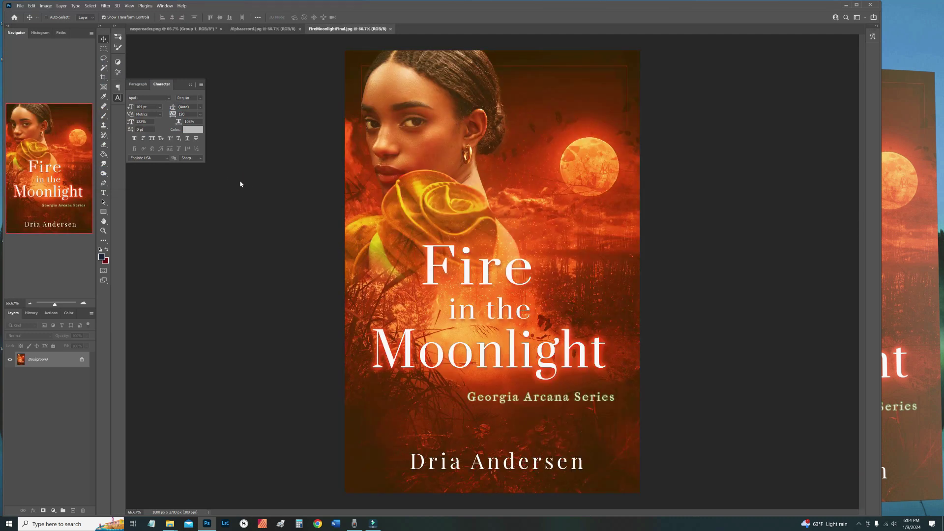
Step: Open the contents of the mockup's Cover smart object and hide the tomato placeholder on Layer 2
{"action": "left_click", "coordinate": [163, 29]}
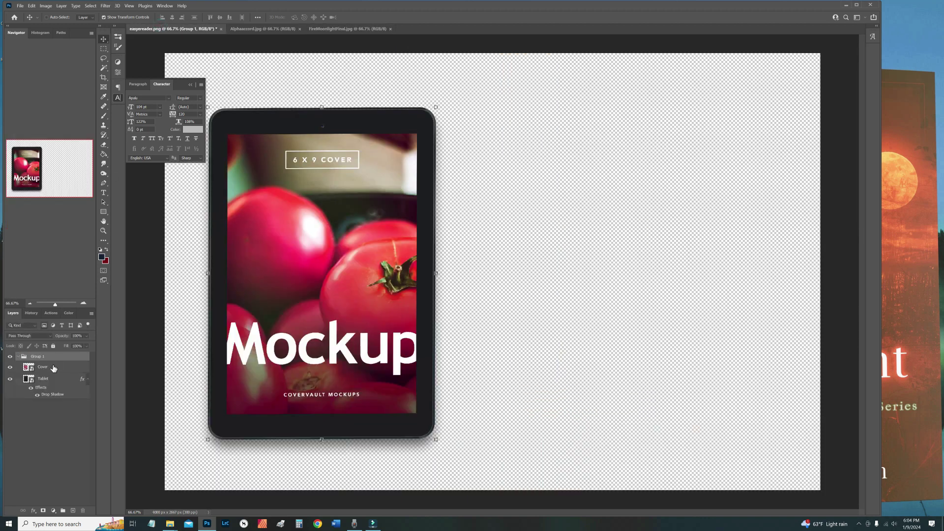
{"action": "double_click", "coordinate": [30, 369]}
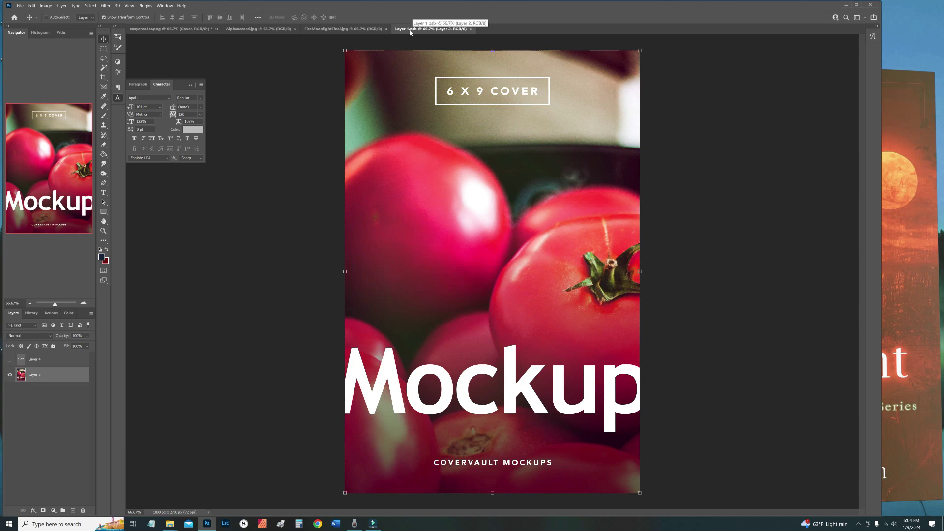
{"action": "left_click", "coordinate": [9, 378]}
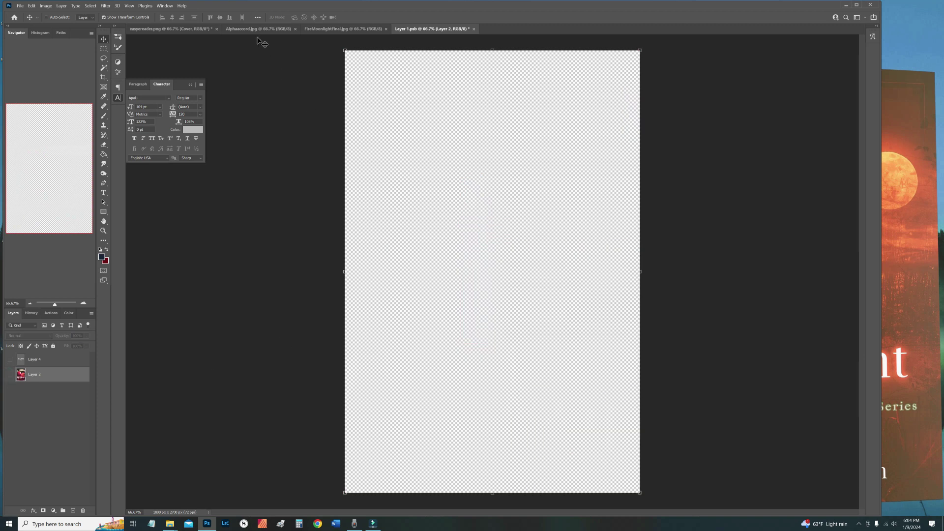
Step: Copy the Alphaaccord cover into the Layer 1.psb smart object document and close the source image
{"action": "left_click_drag", "start_coordinate": [252, 29], "coordinate": [224, 207]}
{"action": "left_click", "coordinate": [419, 183]}
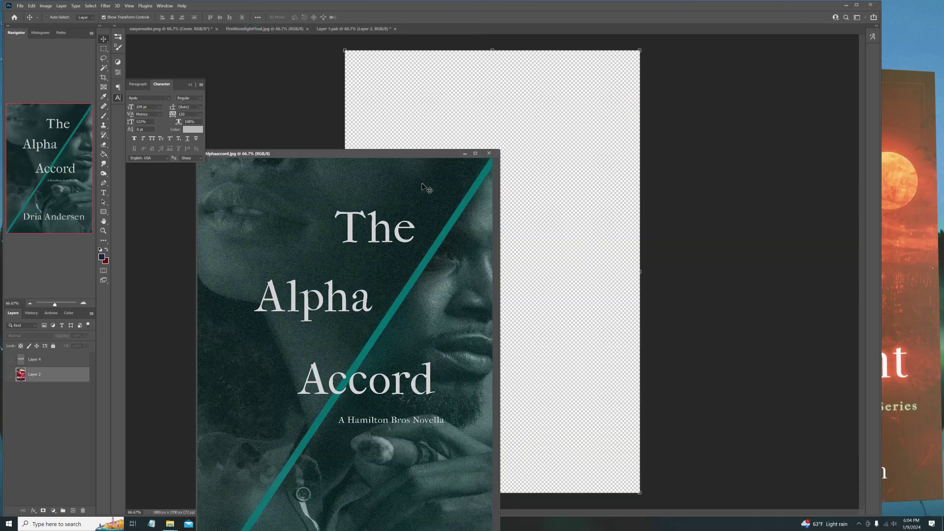
{"action": "left_click", "coordinate": [489, 153]}
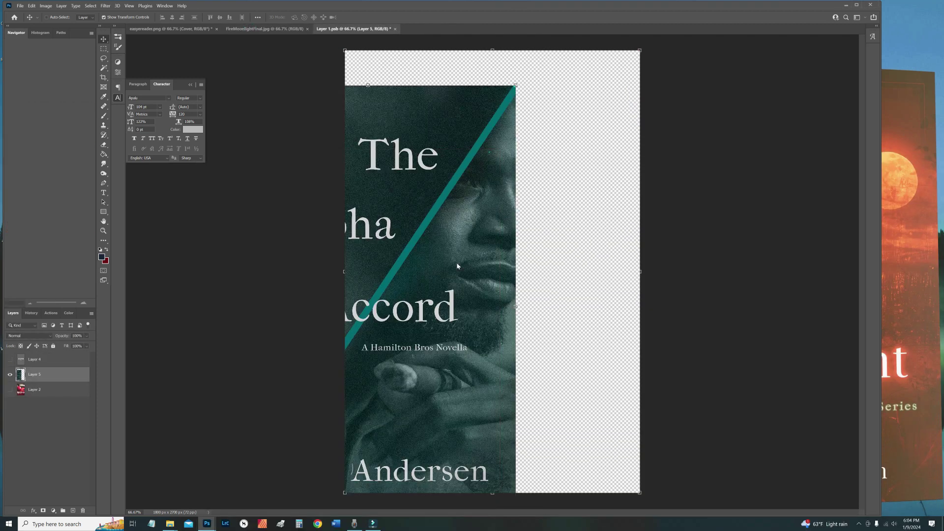
Step: Align the Alphaaccord cover to the canvas, enlarge it to about 100.7% to fill the edges, and save and close the smart object
{"action": "left_click_drag", "start_coordinate": [424, 261], "coordinate": [551, 231]}
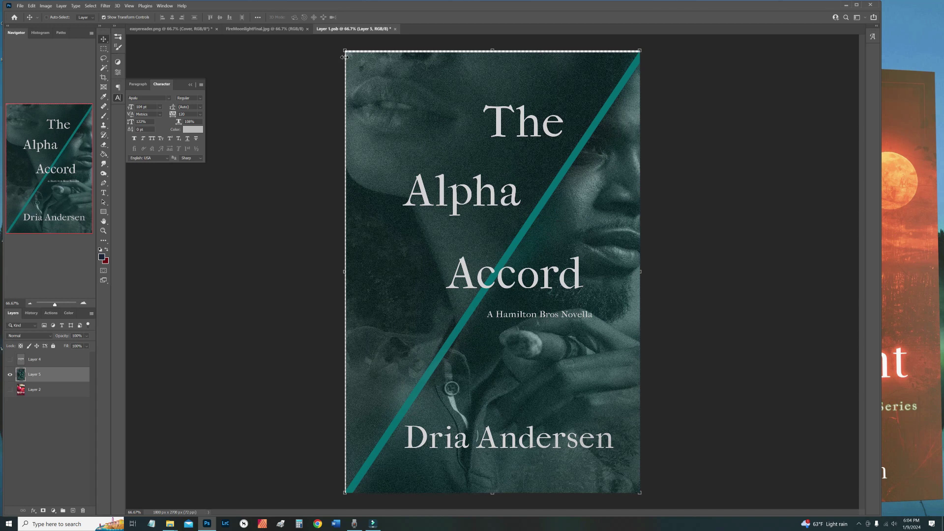
{"action": "left_click_drag", "start_coordinate": [347, 54], "coordinate": [344, 51]}
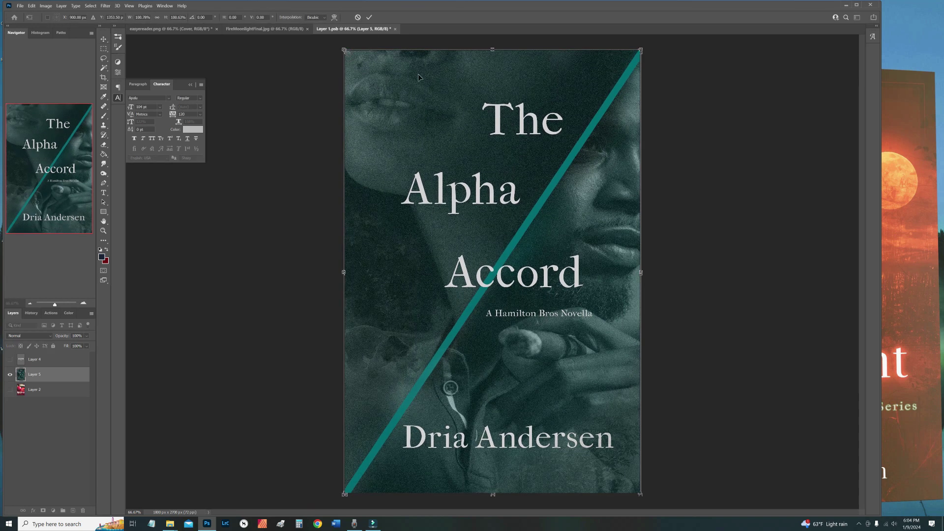
{"action": "left_click", "coordinate": [369, 18]}
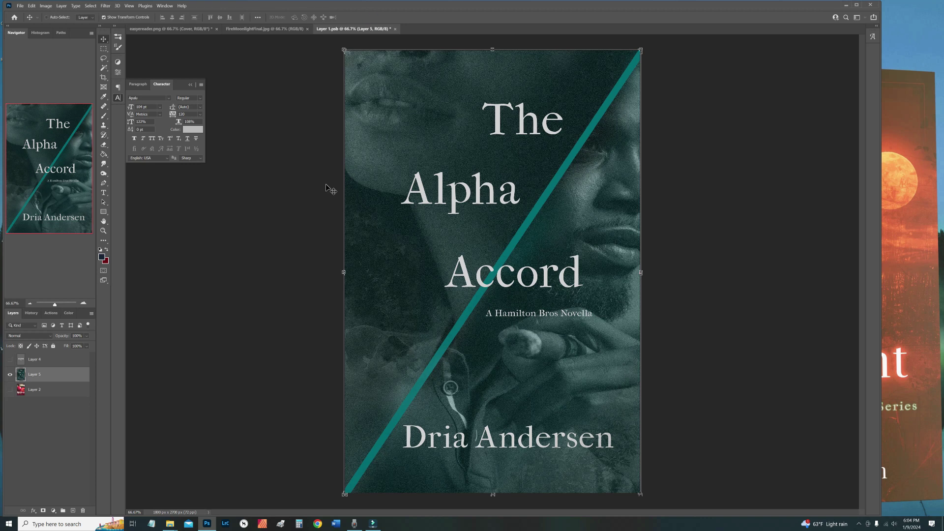
{"action": "left_click", "coordinate": [395, 29]}
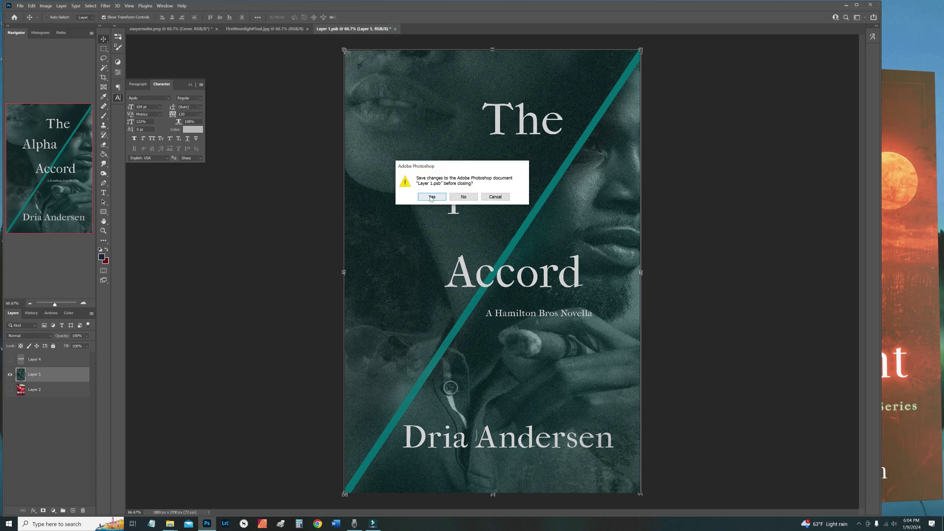
{"action": "left_click", "coordinate": [431, 197]}
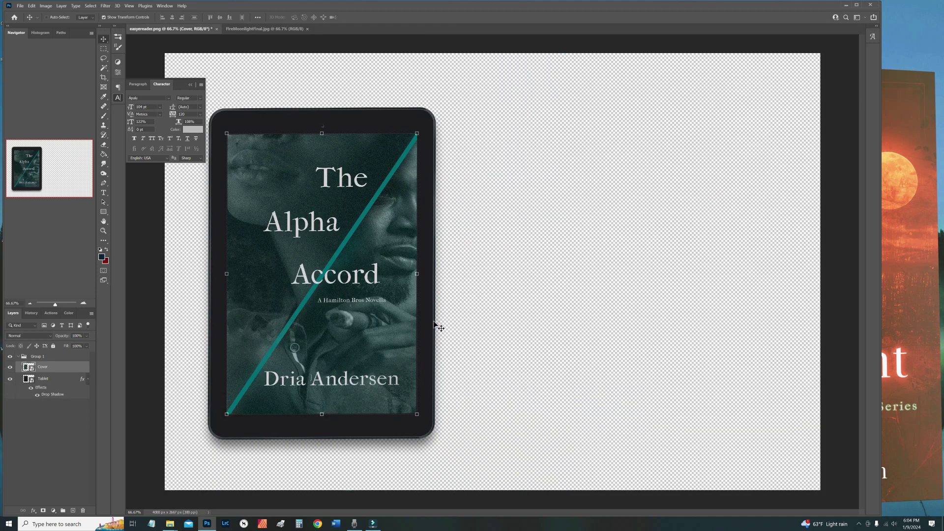
Step: Reopen the Cover smart object, copy the FireMoonlightFinal cover in above the Alphaaccord layer, and close the source image
{"action": "double_click", "coordinate": [31, 371]}
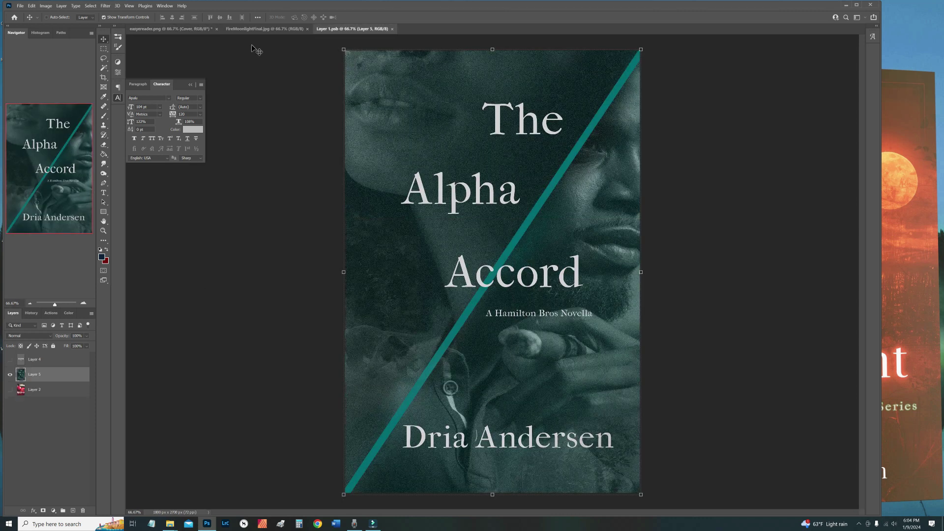
{"action": "left_click_drag", "start_coordinate": [251, 30], "coordinate": [284, 261]}
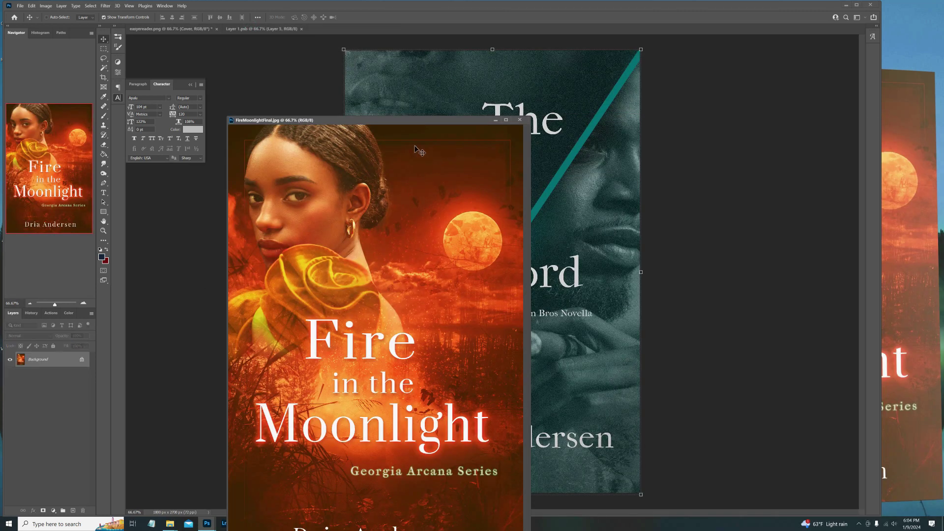
{"action": "left_click_drag", "start_coordinate": [442, 92], "coordinate": [445, 93]}
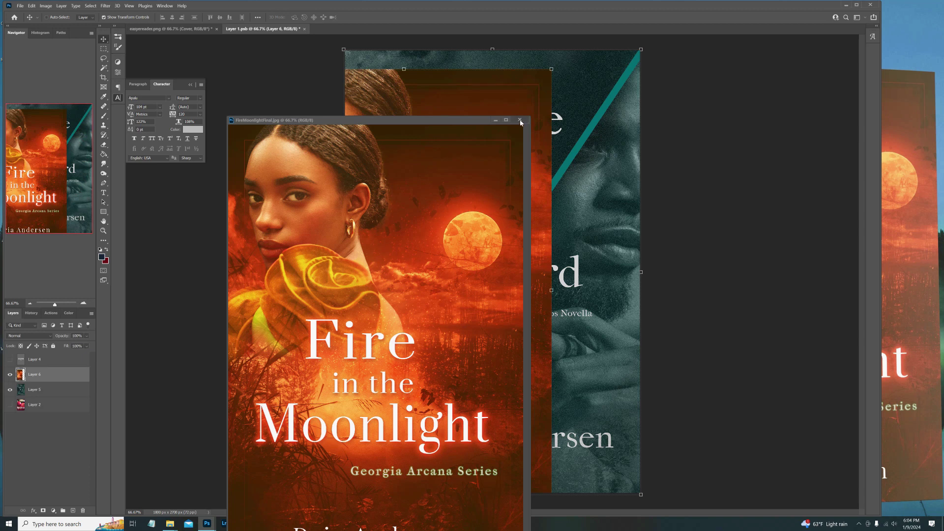
{"action": "left_click", "coordinate": [520, 120]}
Step: Align the FireMoonlightFinal cover to the canvas and enlarge it to about 1815 × 2718 px so it fills the edges
{"action": "left_click_drag", "start_coordinate": [480, 213], "coordinate": [515, 220]}
{"action": "left_click_drag", "start_coordinate": [344, 52], "coordinate": [344, 52]}
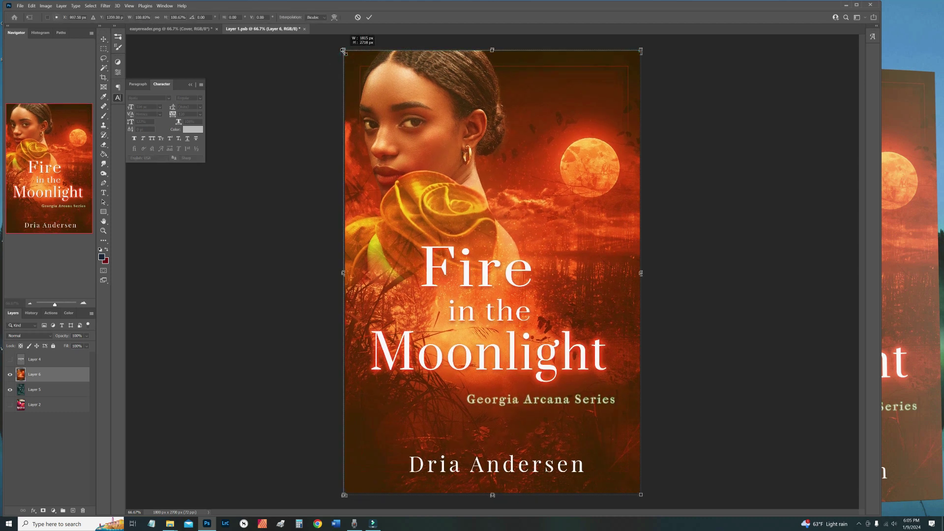
{"action": "left_click", "coordinate": [368, 18]}
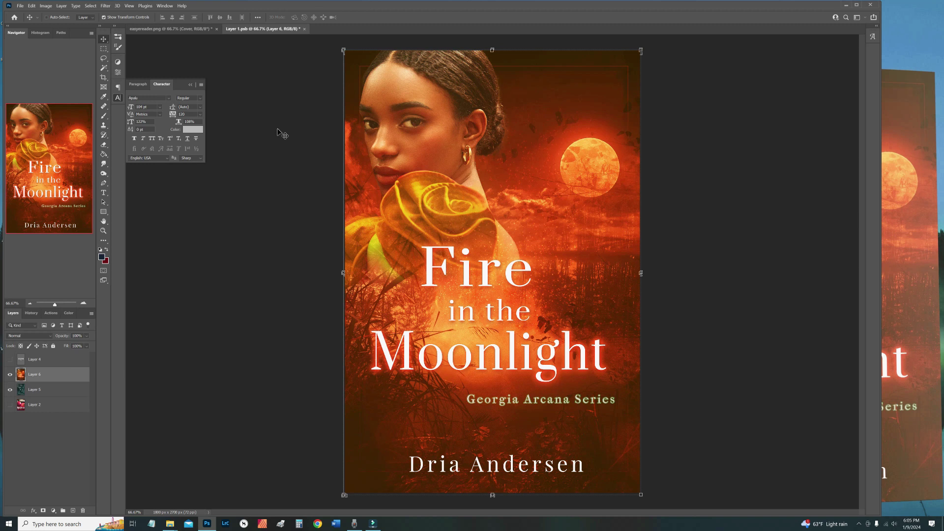
Step: Save and close the Layer 1.psb smart object to put the Fire in the Moonlight cover on the tablet
{"action": "left_click", "coordinate": [305, 29]}
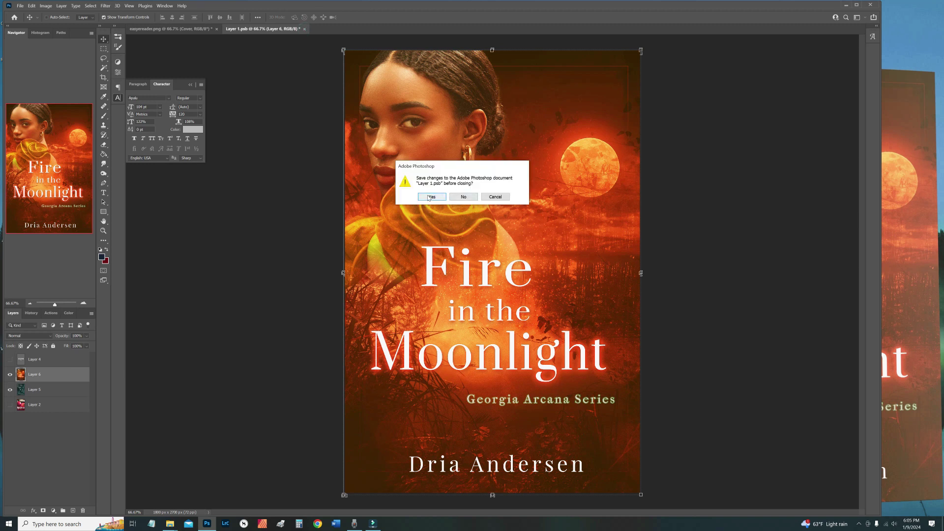
{"action": "left_click", "coordinate": [427, 196]}
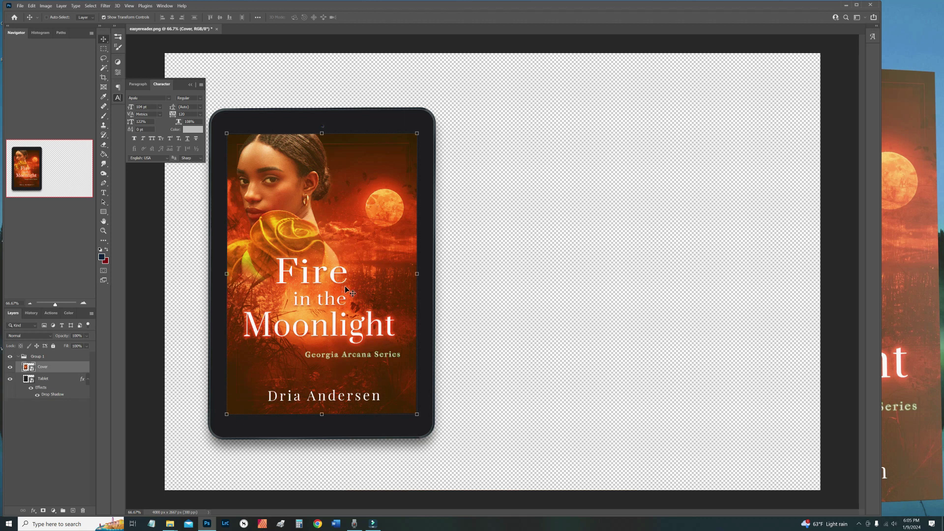
Step: Reopen the Cover smart object, toggle the cover layers, and hide Fire in the Moonlight and The Alpha Accord while showing the tomato placeholder
{"action": "double_click", "coordinate": [30, 368]}
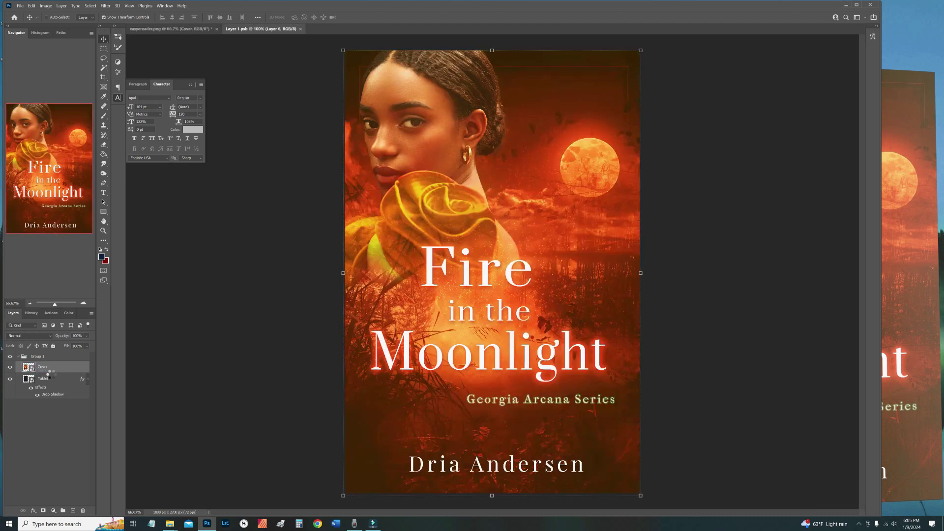
{"action": "left_click", "coordinate": [10, 376]}
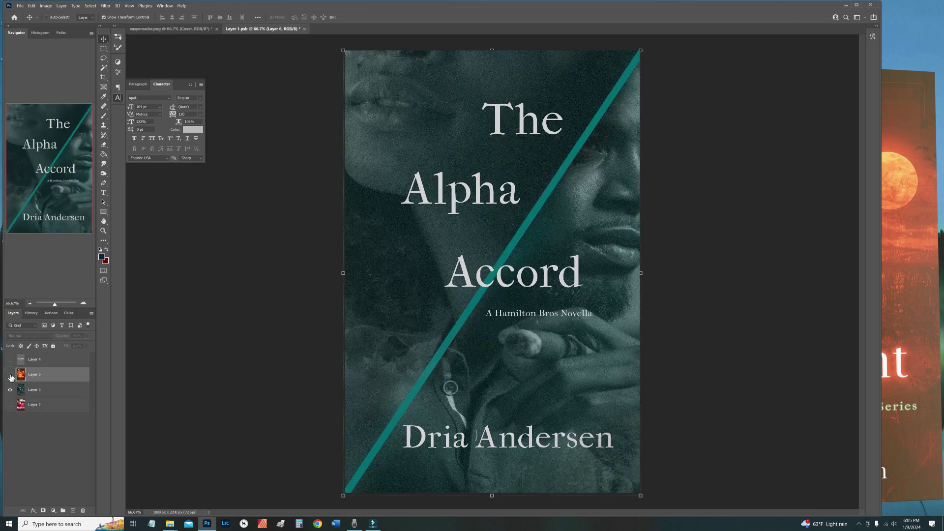
{"action": "left_click", "coordinate": [10, 376]}
{"action": "left_click", "coordinate": [10, 376]}
{"action": "left_click", "coordinate": [10, 375]}
{"action": "left_click", "coordinate": [10, 376]}
{"action": "left_click", "coordinate": [10, 389]}
{"action": "left_click", "coordinate": [10, 404]}
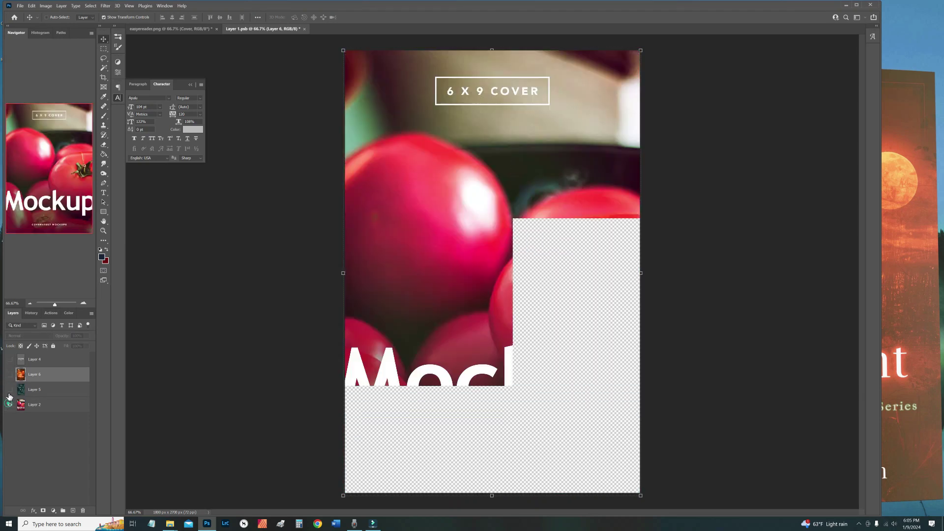
Step: Show The Alpha Accord and Fire in the Moonlight layers again, and save and close the smart object
{"action": "left_click", "coordinate": [10, 389]}
{"action": "left_click", "coordinate": [11, 376]}
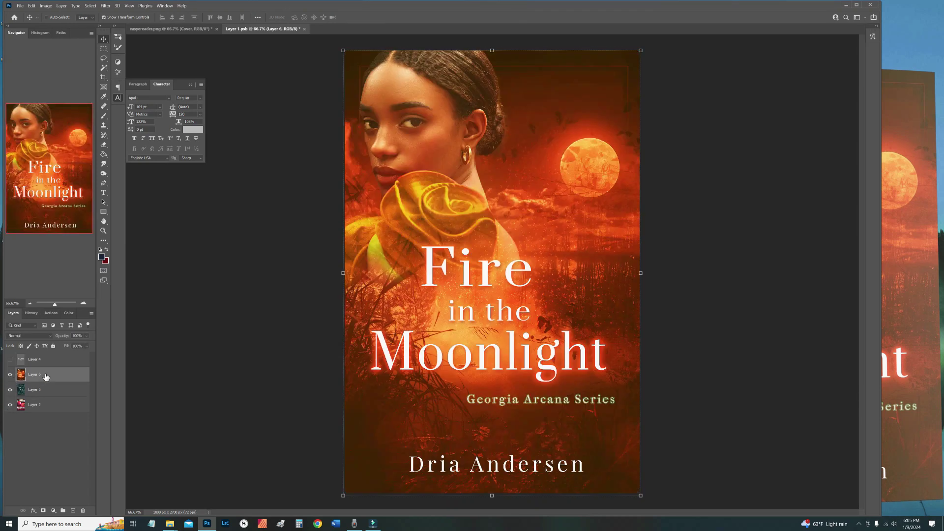
{"action": "left_click", "coordinate": [304, 29]}
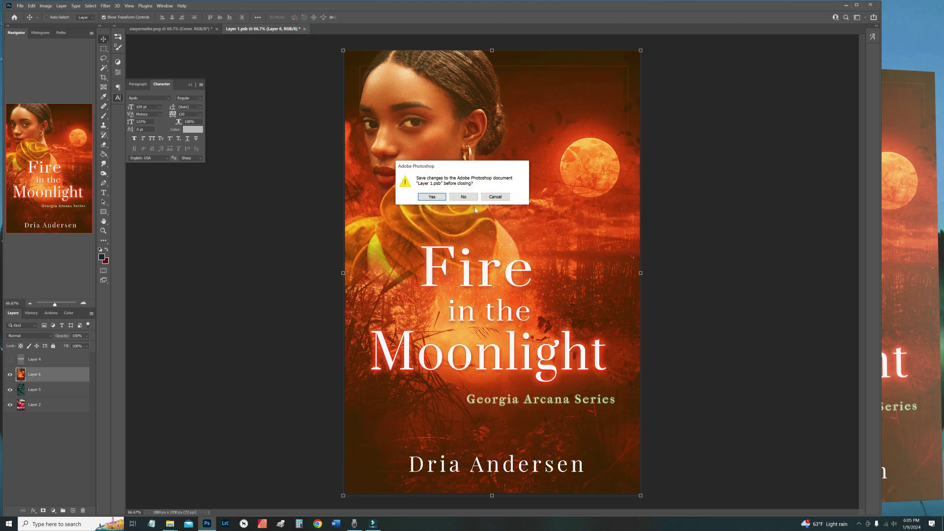
{"action": "left_click", "coordinate": [432, 197]}
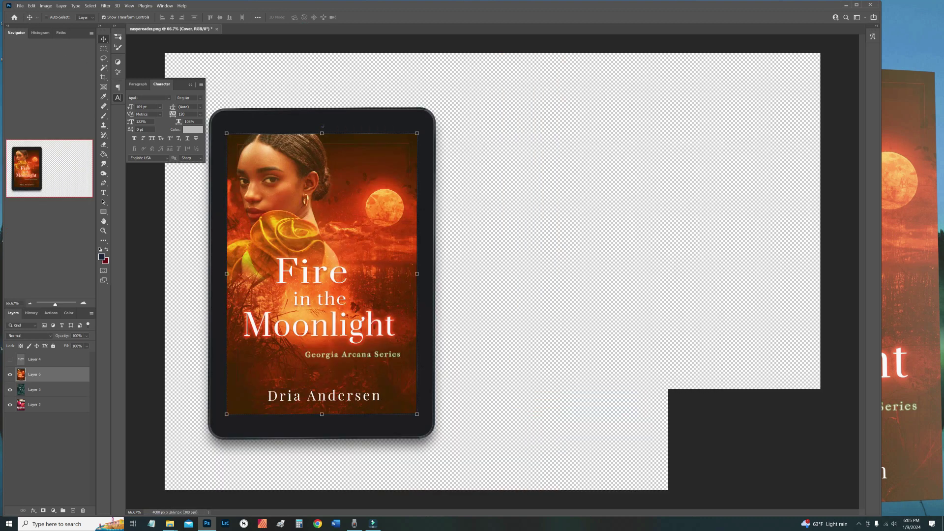
Step: Save the tablet mockup as the Photoshop file easyereader.psd in the Book mockups folder with Maximize Compatibility on
{"action": "left_click", "coordinate": [20, 6]}
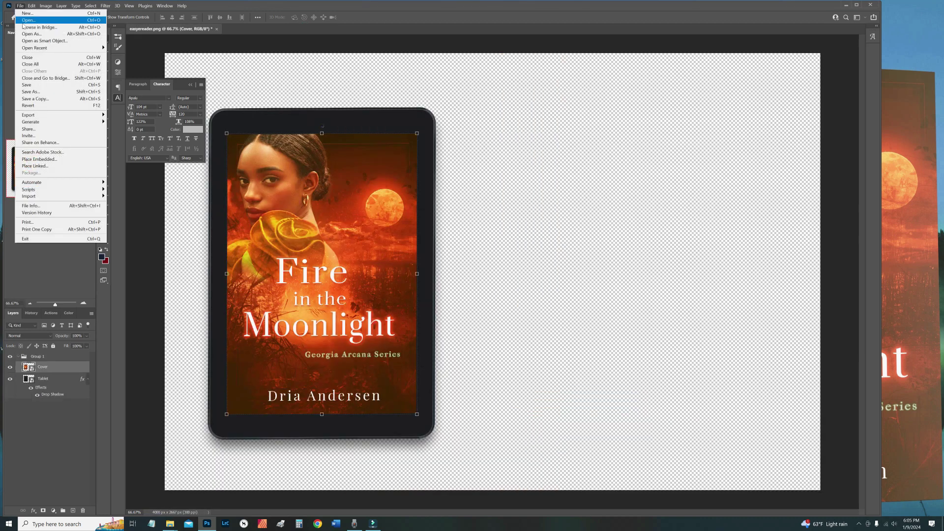
{"action": "left_click", "coordinate": [37, 85]}
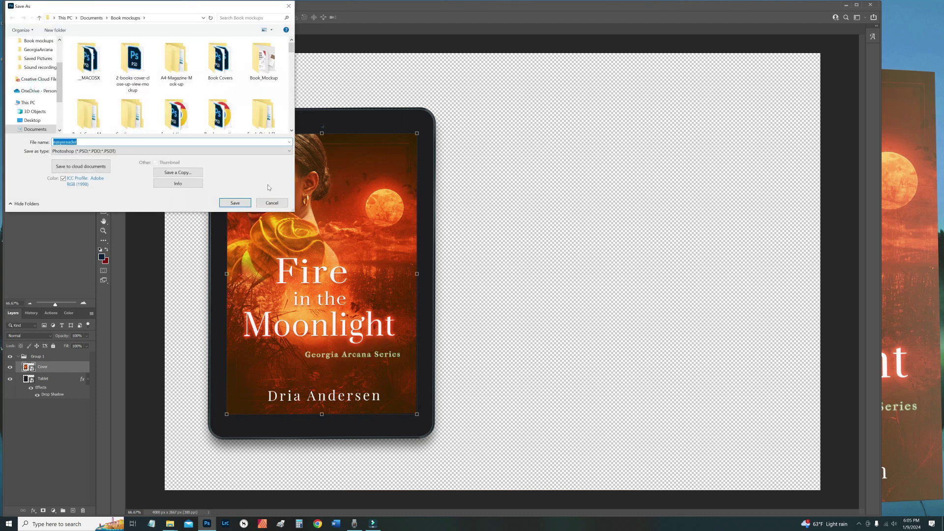
{"action": "left_click", "coordinate": [235, 203]}
{"action": "left_click", "coordinate": [481, 265]}
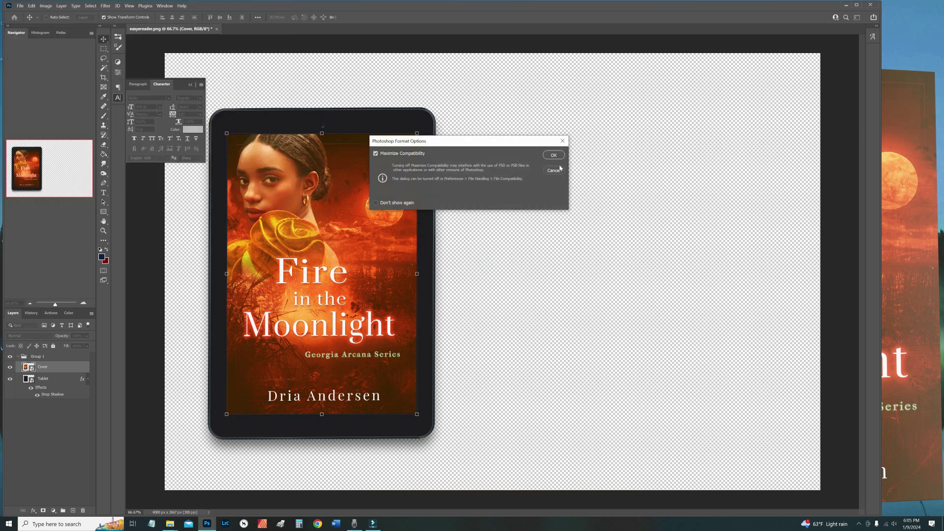
{"action": "left_click", "coordinate": [553, 155]}
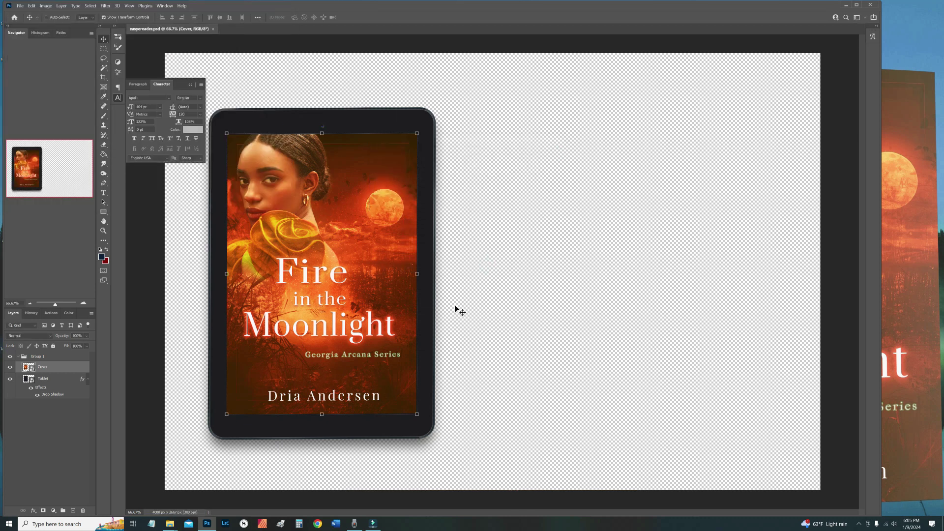